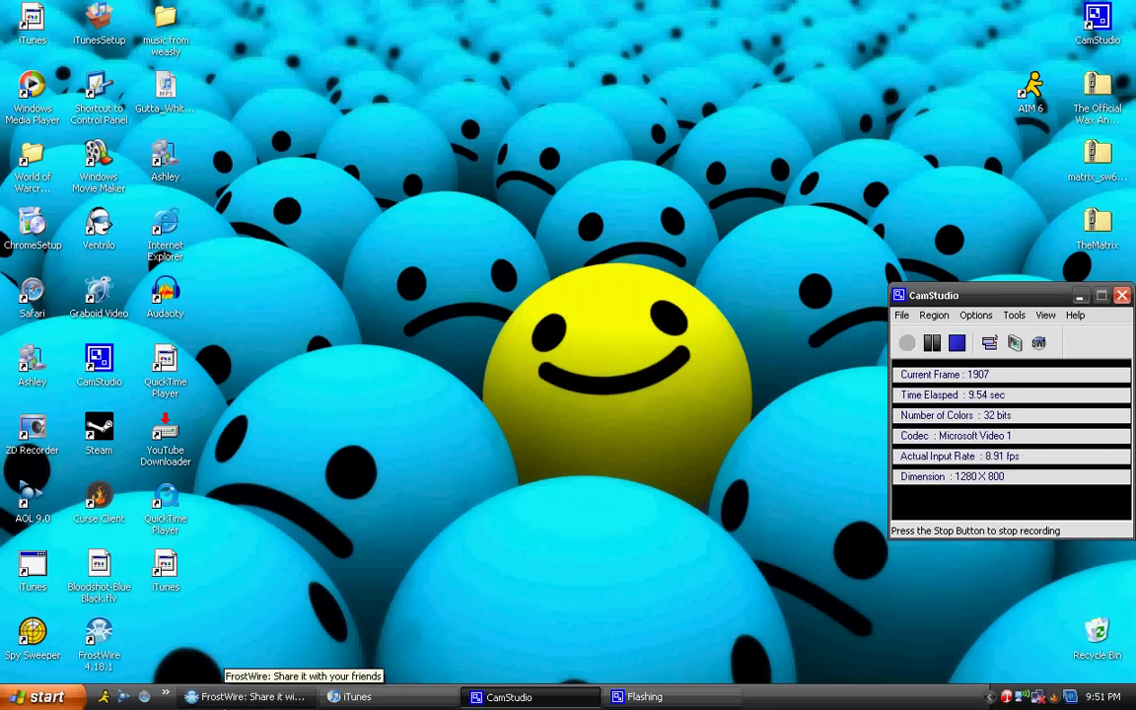
Switch to FrostWire, view the iPod's music list in iTunes, and return to FrostWire
click(227, 698)
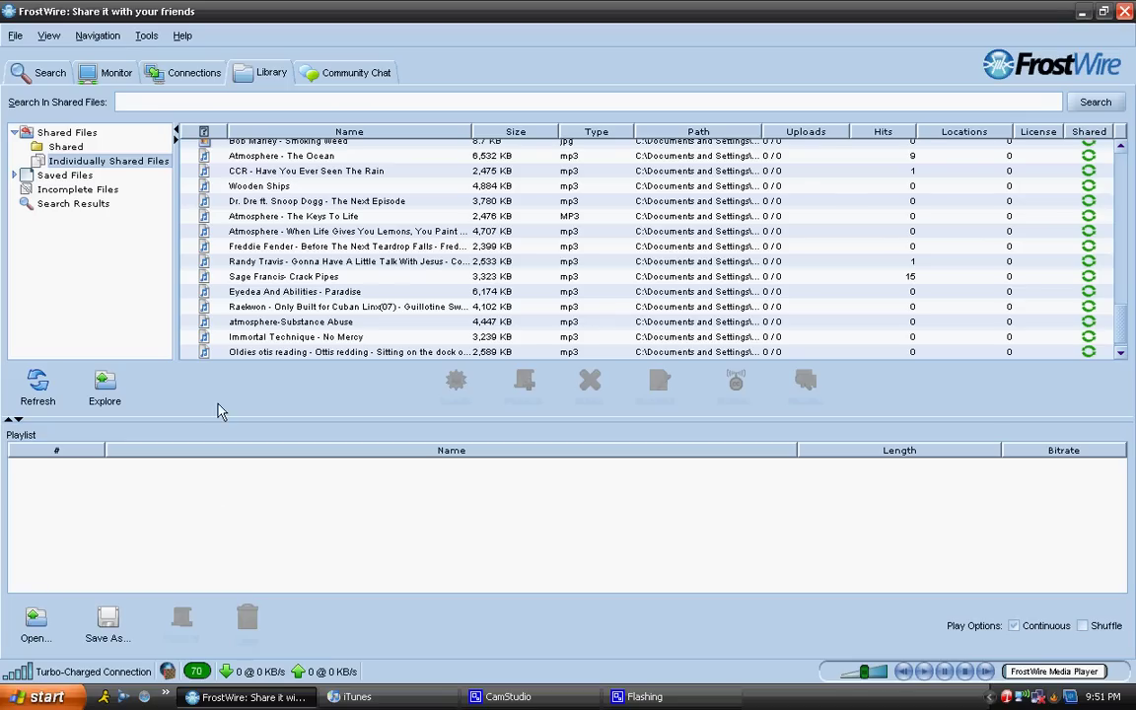
click(431, 694)
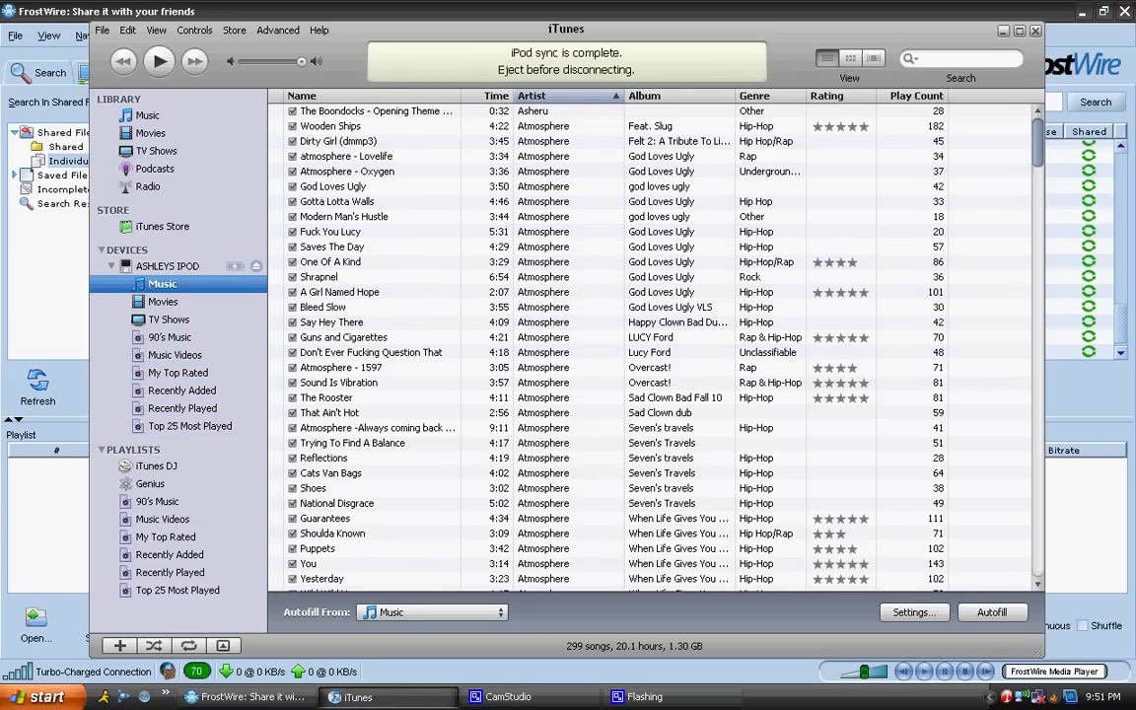
click(407, 700)
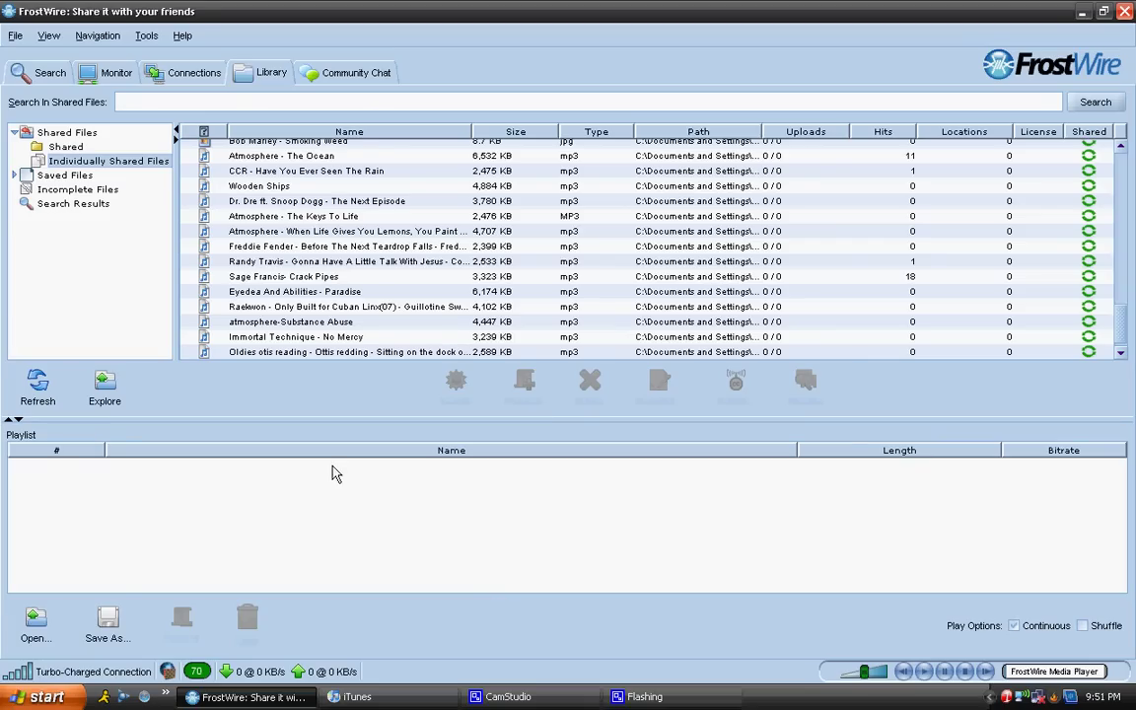
Show the audio search form, review the downloads list to its end, and dismiss the download notification
click(30, 75)
click(113, 128)
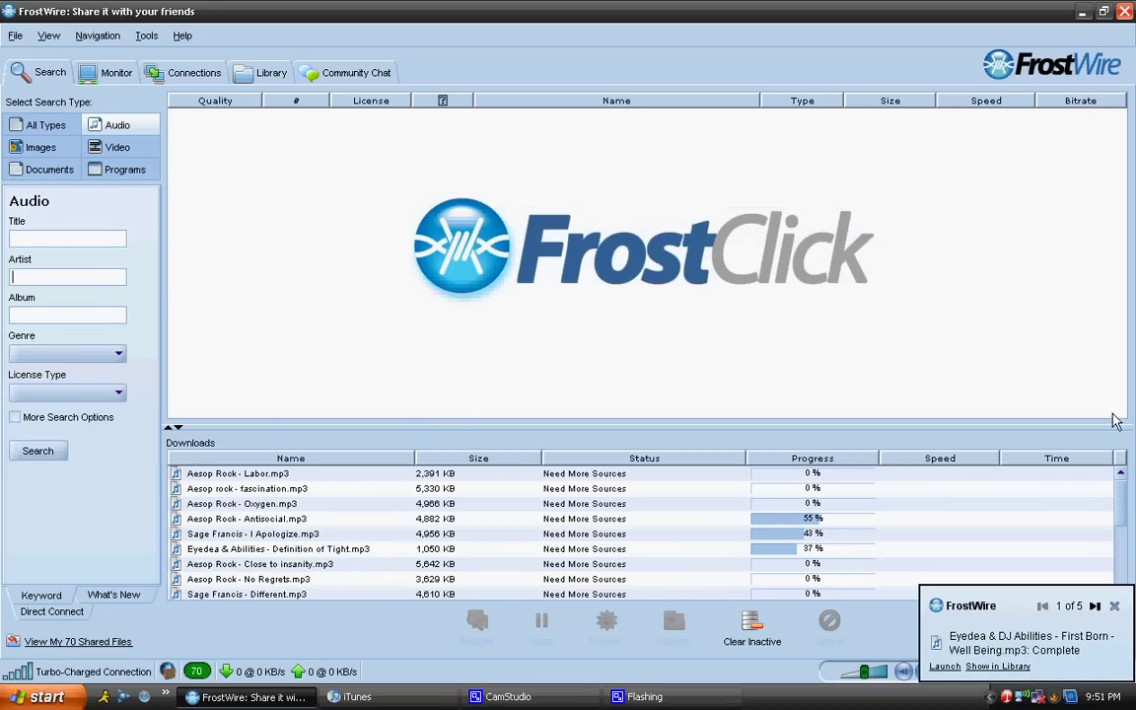
drag(1121, 493, 1119, 591)
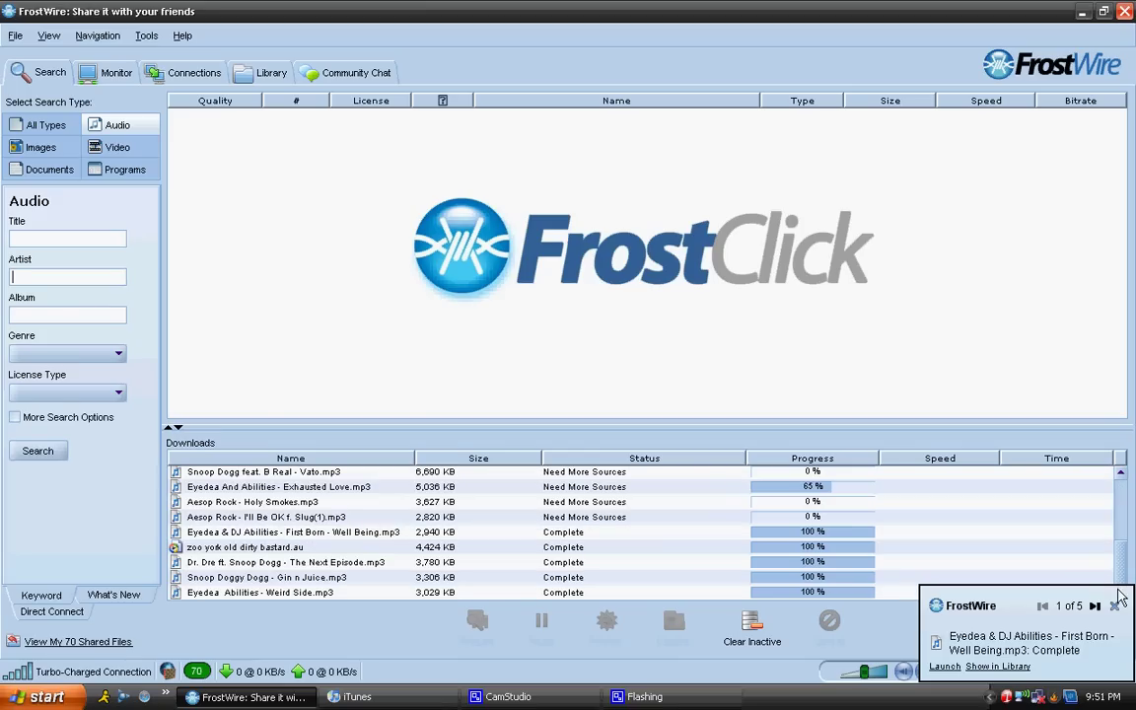
click(1115, 604)
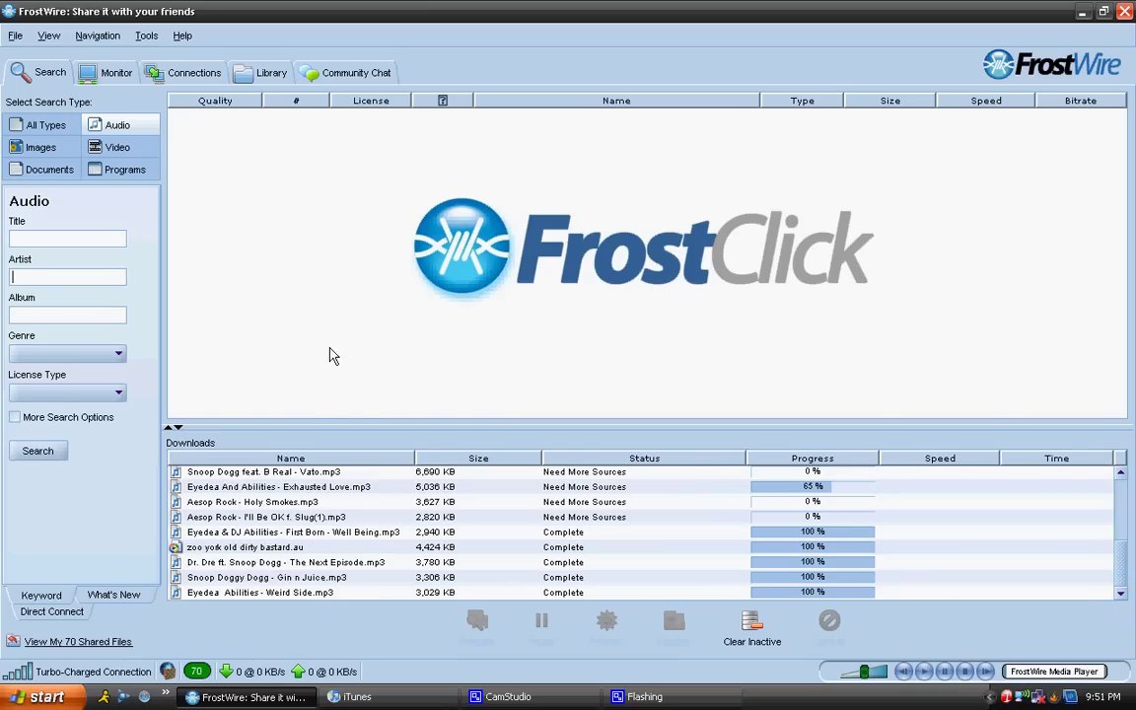
Open the library's individually shared files and select CCR - Brown Eyed Girl and Atmosphere - History in turn
click(260, 73)
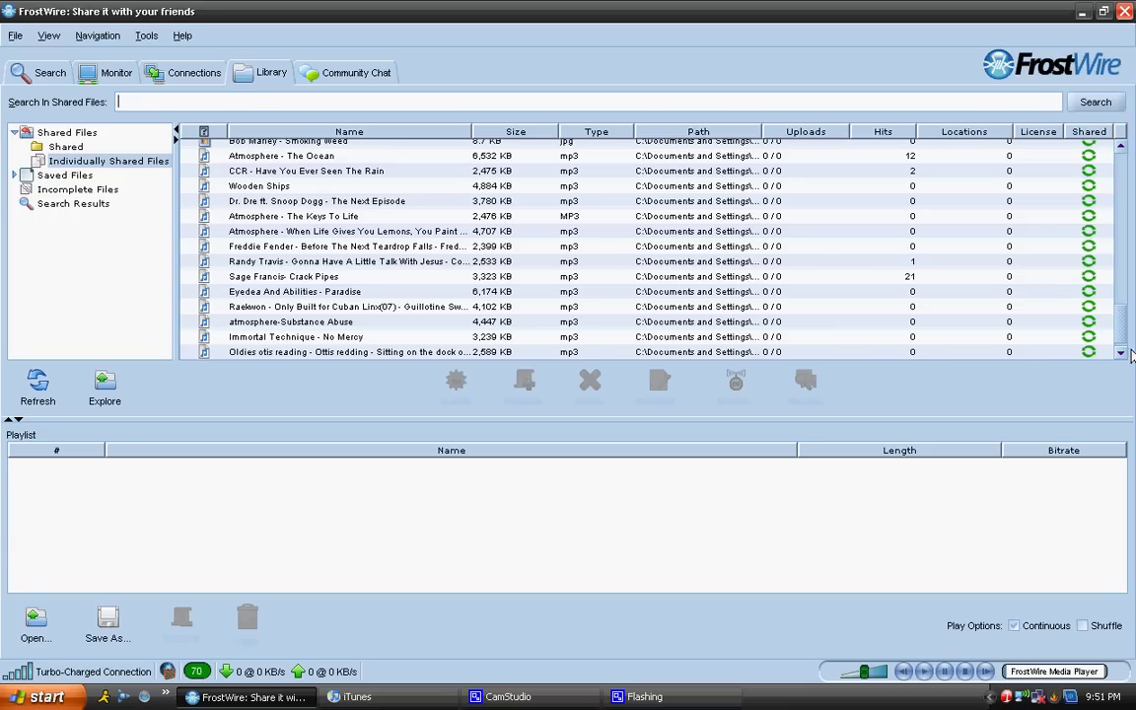
drag(1126, 335, 1122, 173)
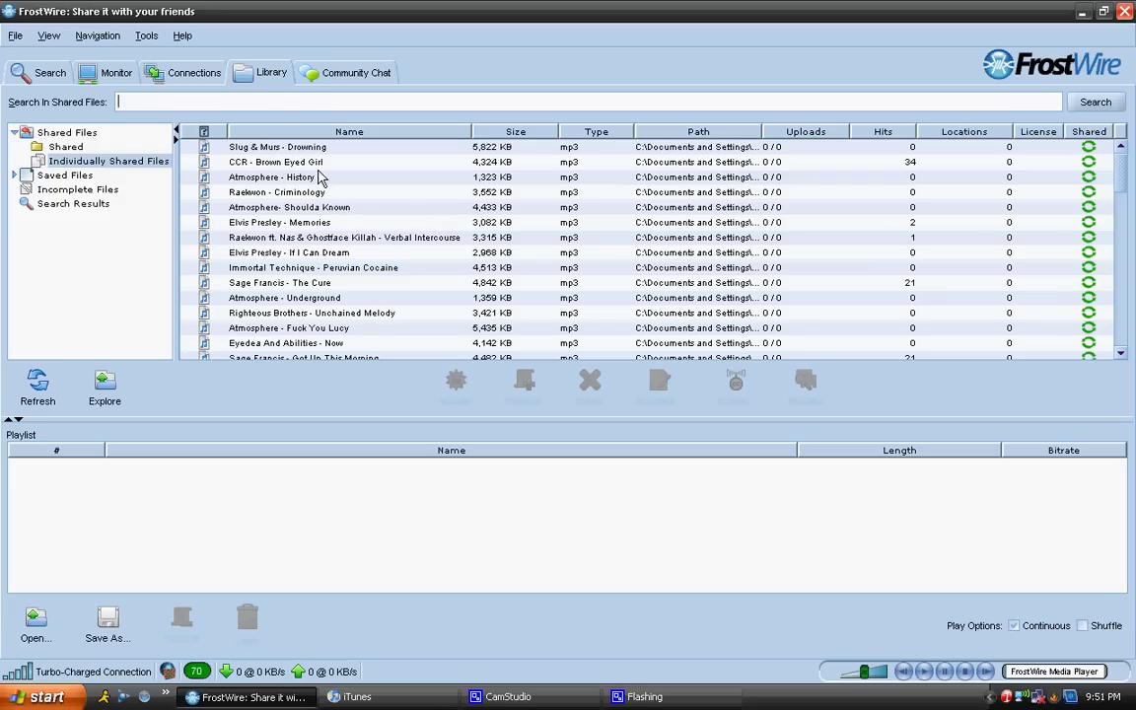
click(279, 163)
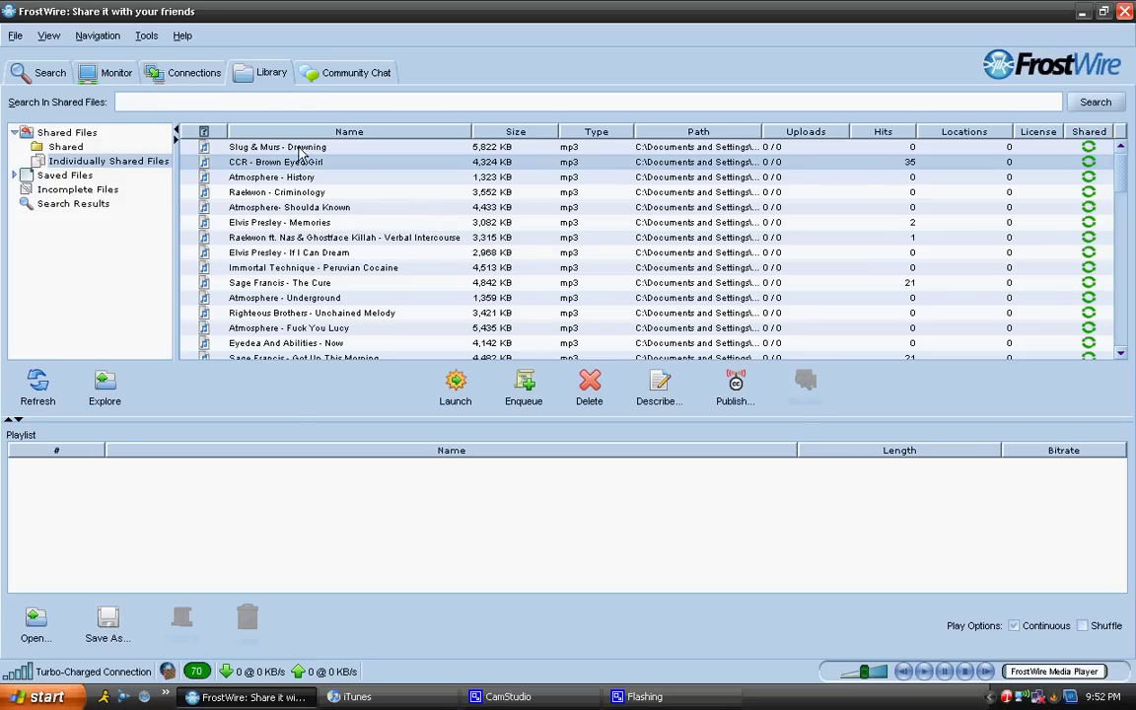
click(300, 178)
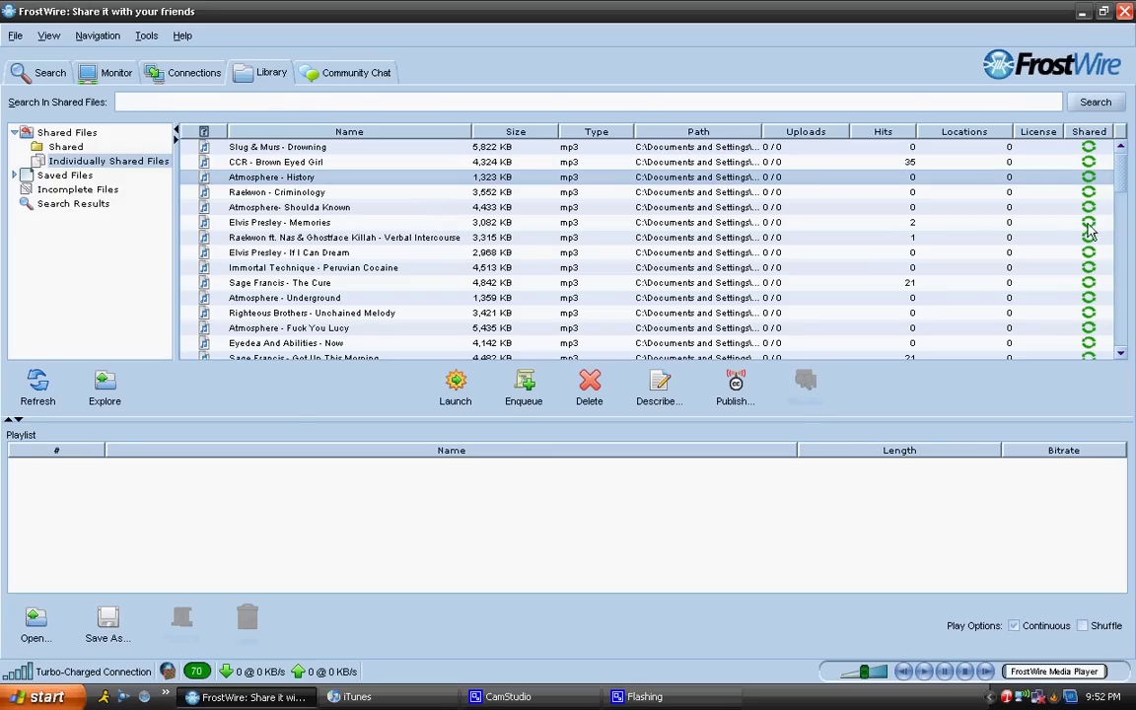
Look through the individually shared files down to the end of the list and return to its start
drag(1123, 188, 1123, 221)
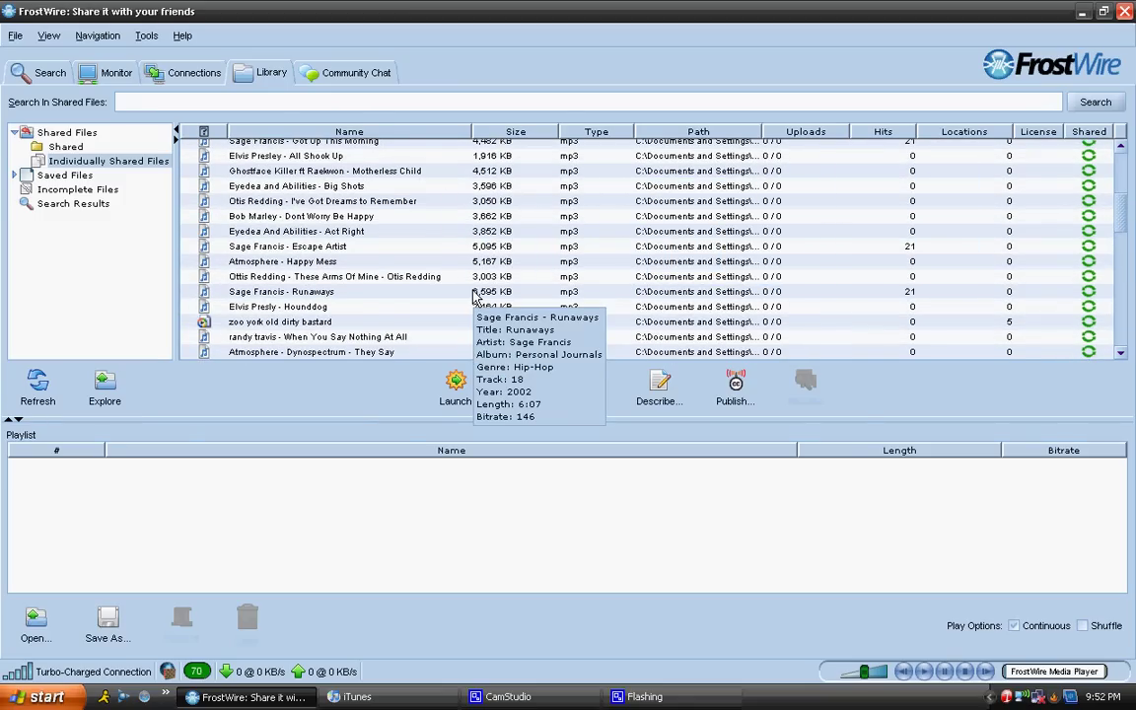
scroll(474, 296, down, 1)
scroll(475, 296, down, 1)
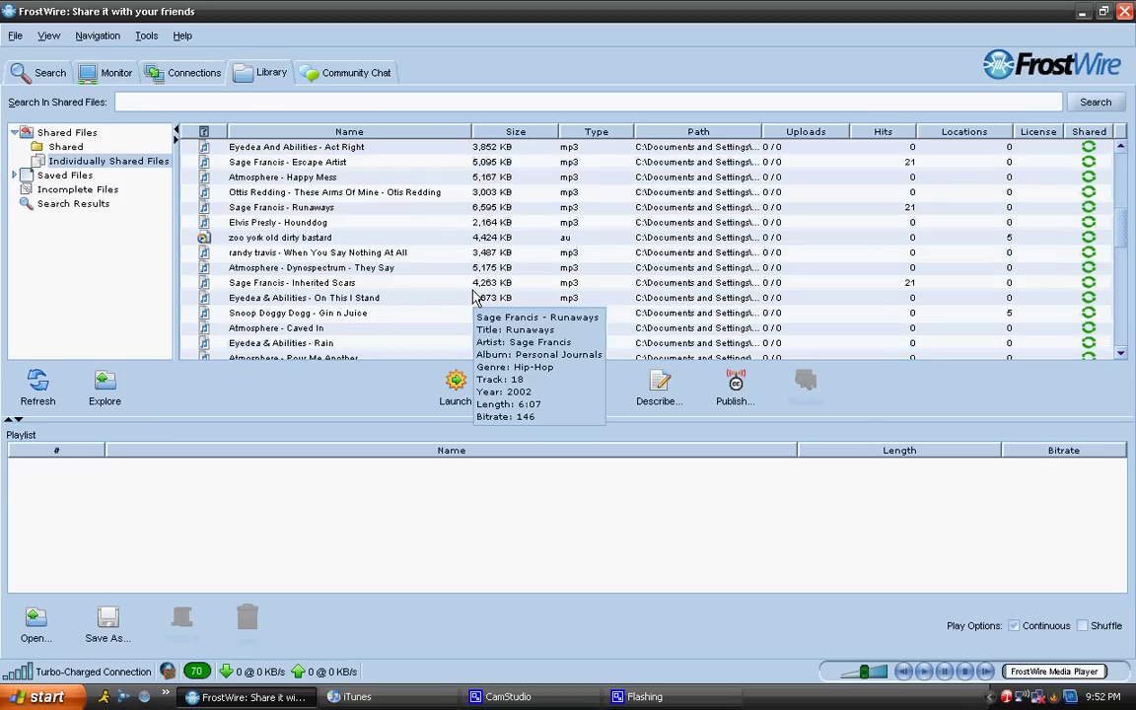
scroll(474, 297, down, 1)
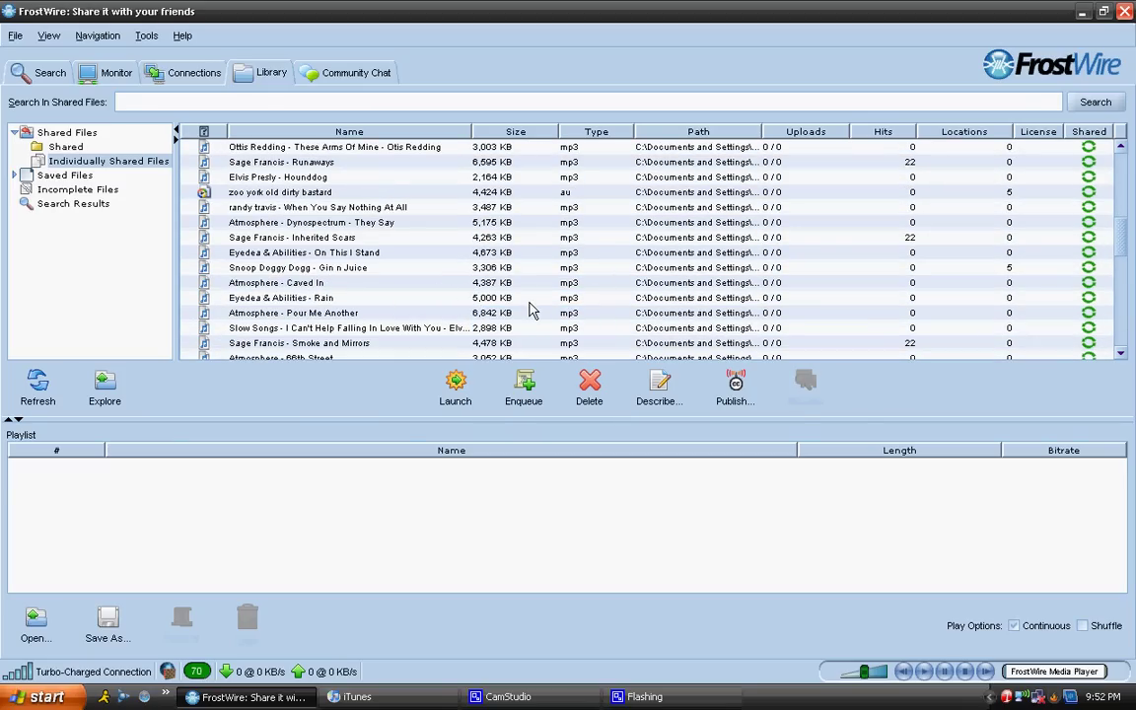
scroll(529, 311, down, 1)
scroll(530, 311, down, 1)
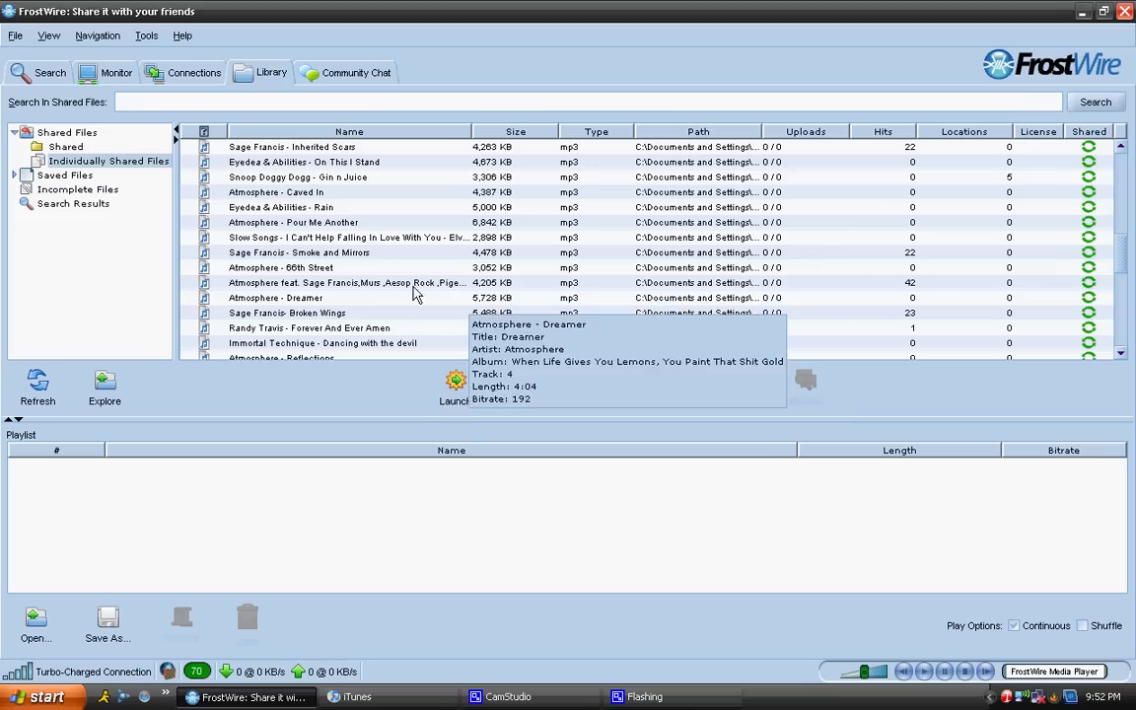
scroll(453, 309, down, 3)
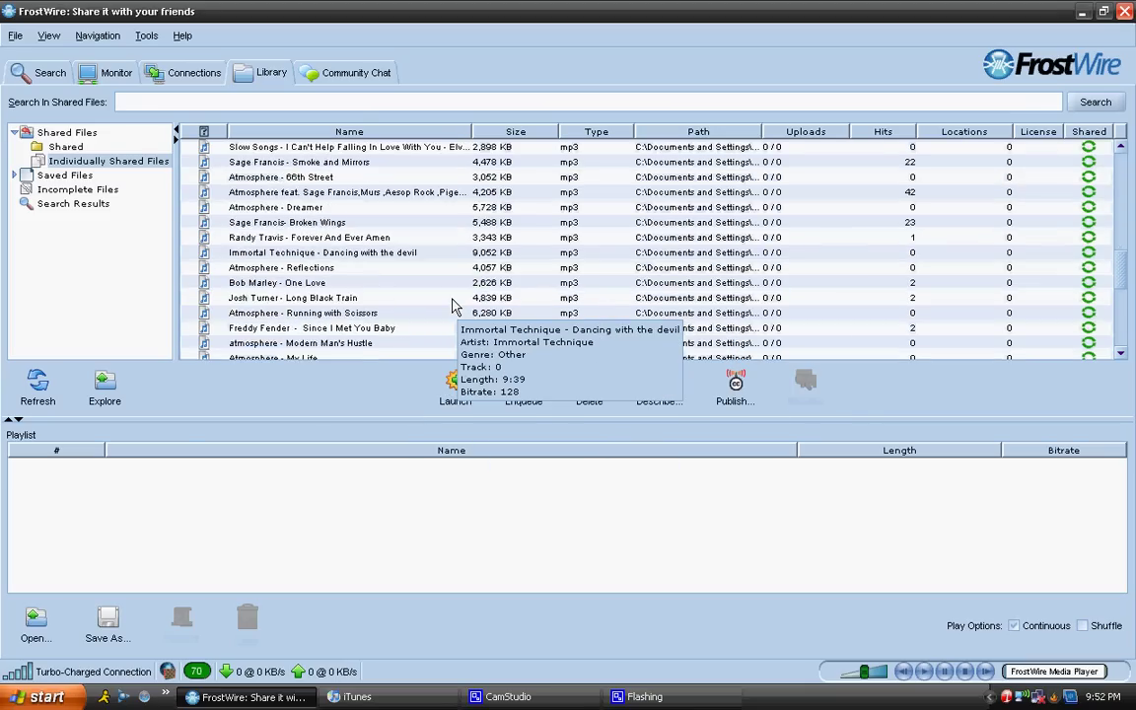
scroll(452, 308, down, 2)
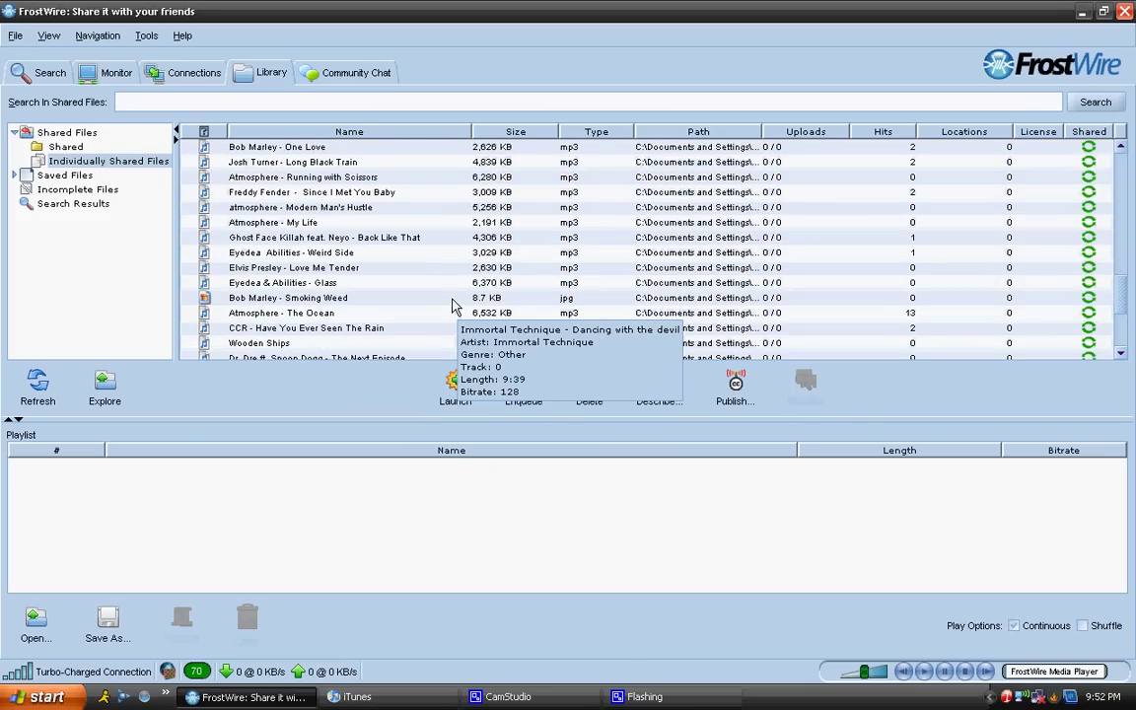
scroll(452, 309, down, 2)
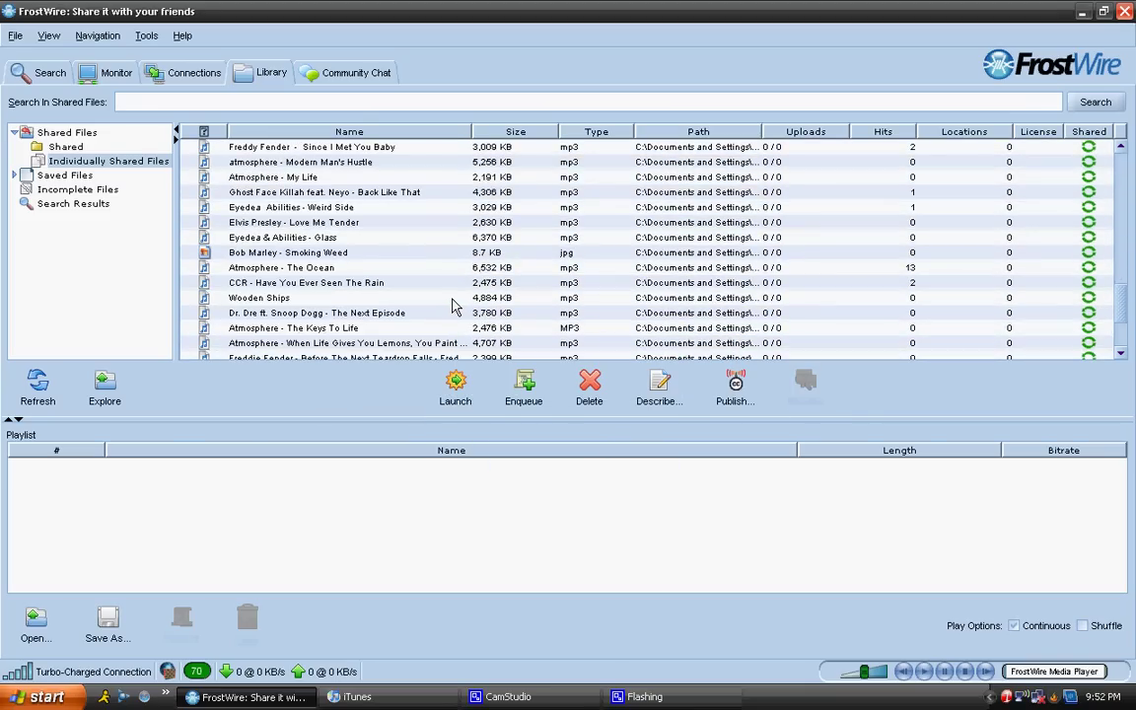
scroll(452, 309, down, 1)
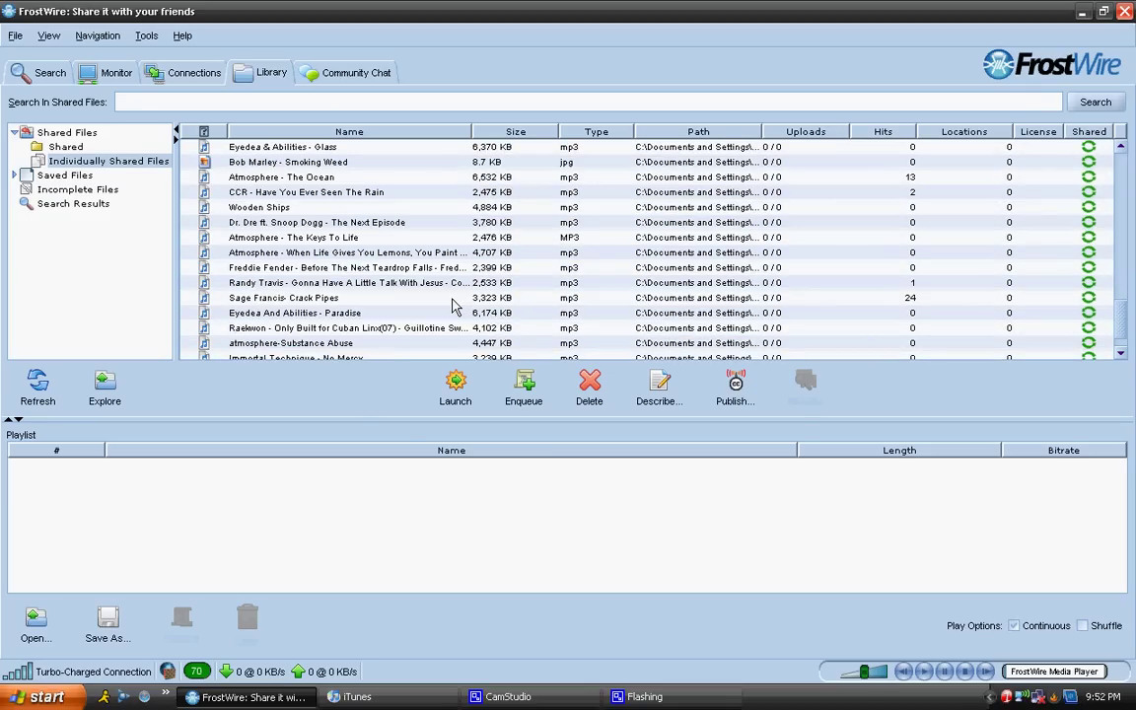
scroll(452, 308, down, 1)
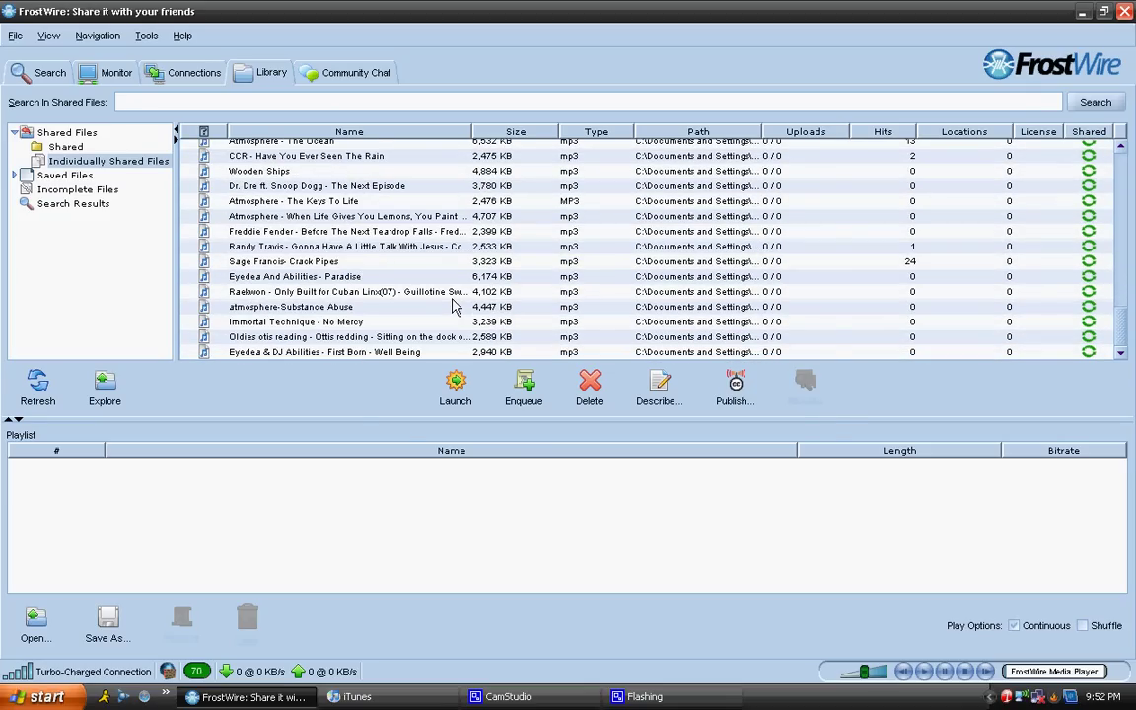
mouse_move(608, 262)
scroll(609, 264, up, 10)
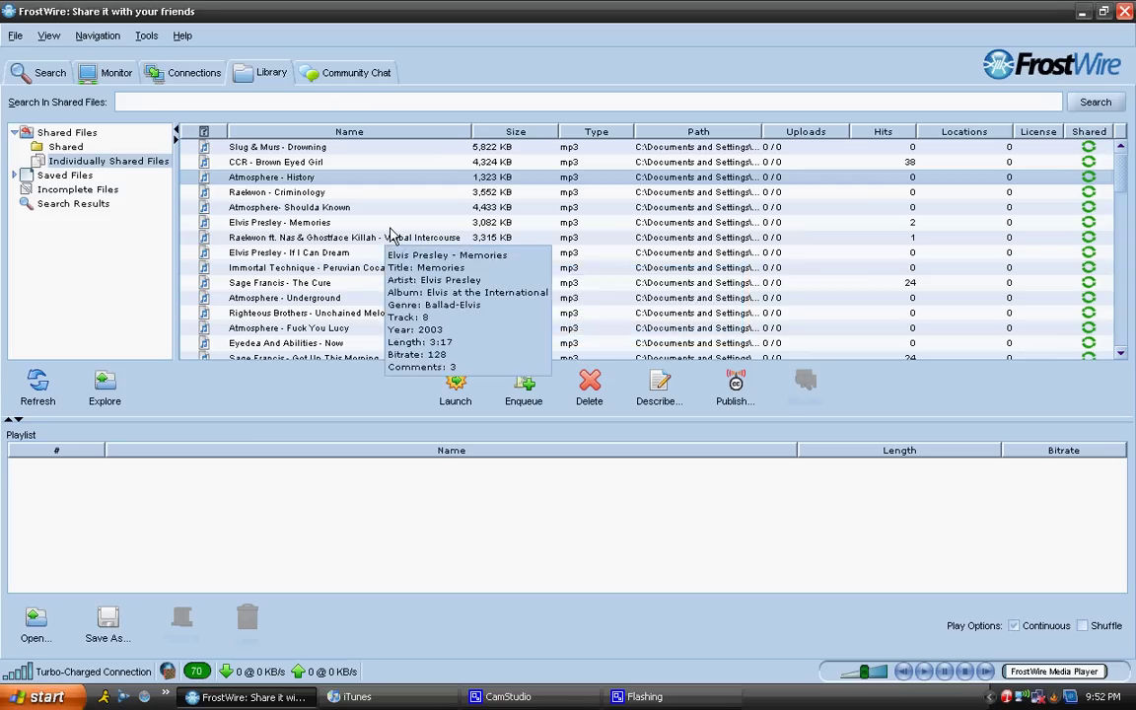
Transfer the shared song Eyedea And Abilities - Act Right from the FrostWire library to the iPod in iTunes
mouse_move(540, 242)
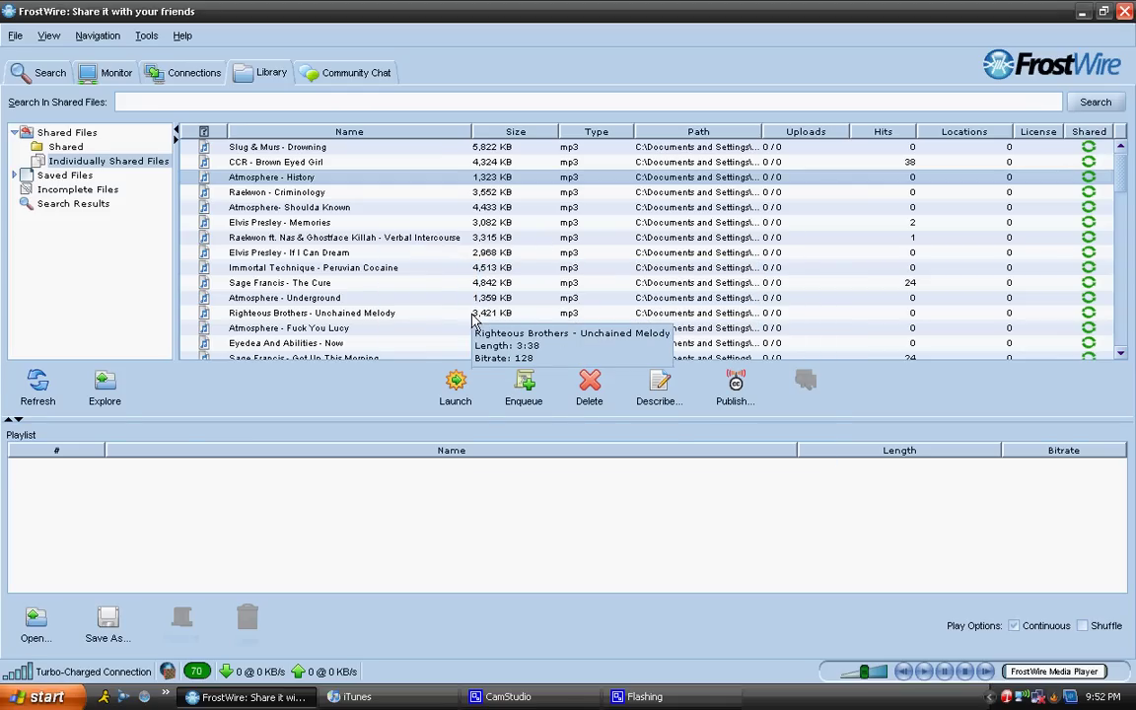
scroll(463, 297, down, 1)
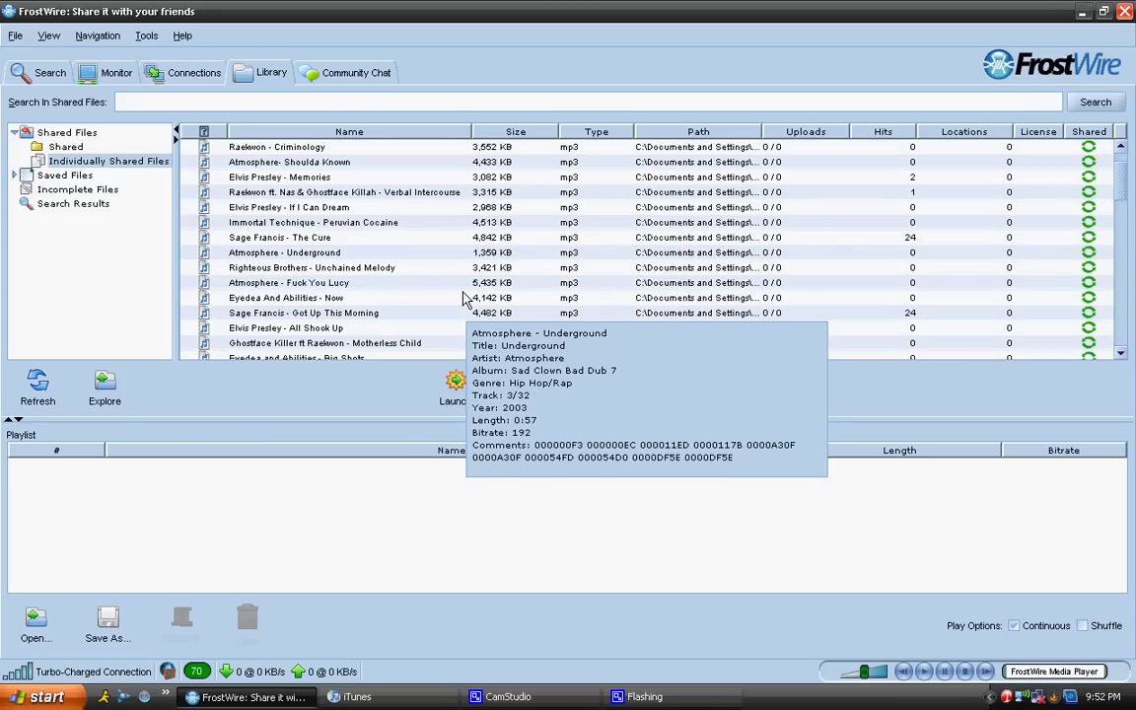
mouse_move(463, 317)
scroll(464, 317, down, 2)
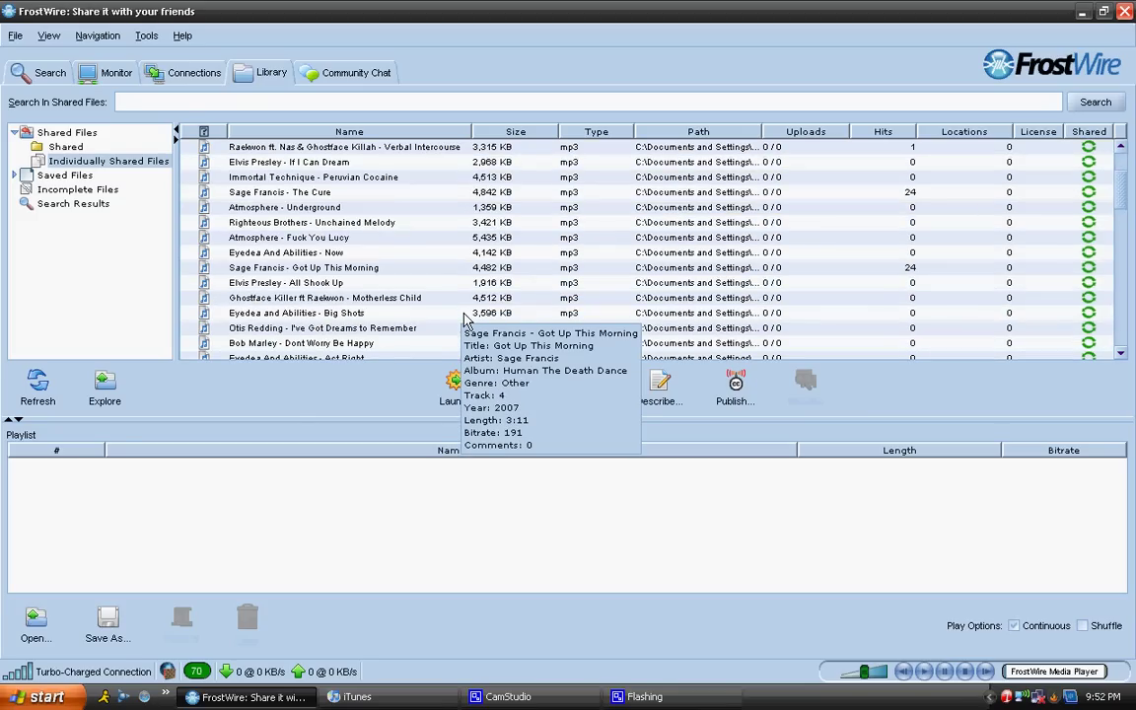
mouse_move(426, 297)
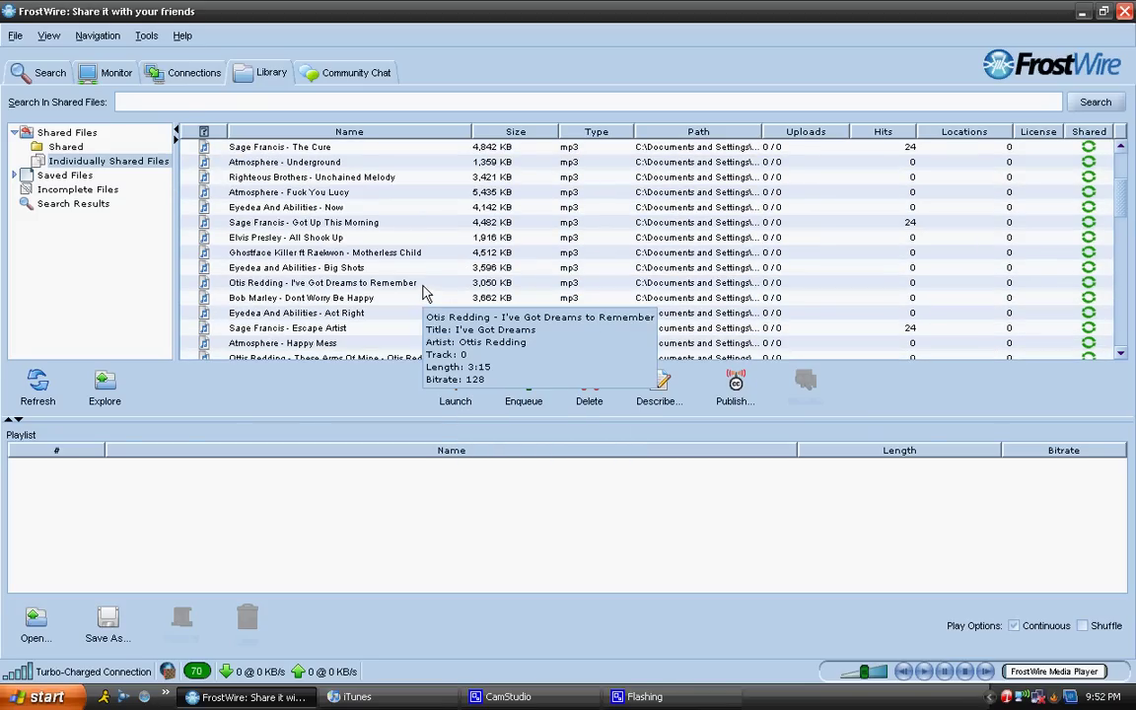
click(402, 272)
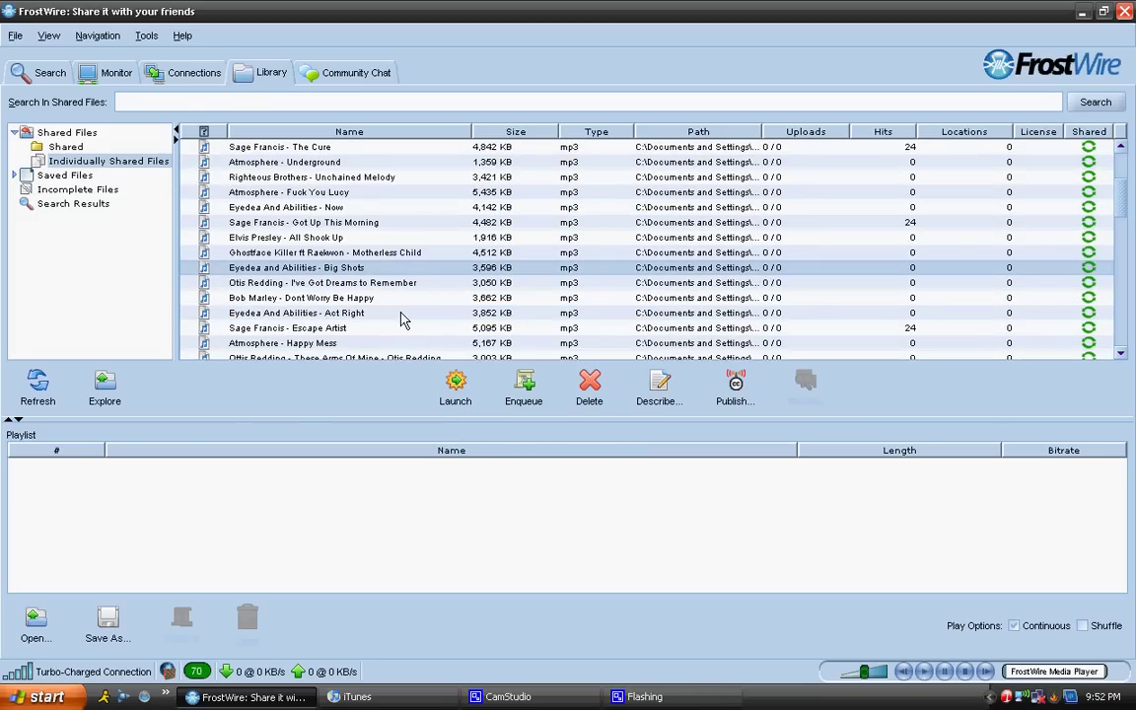
click(410, 314)
mouse_move(409, 316)
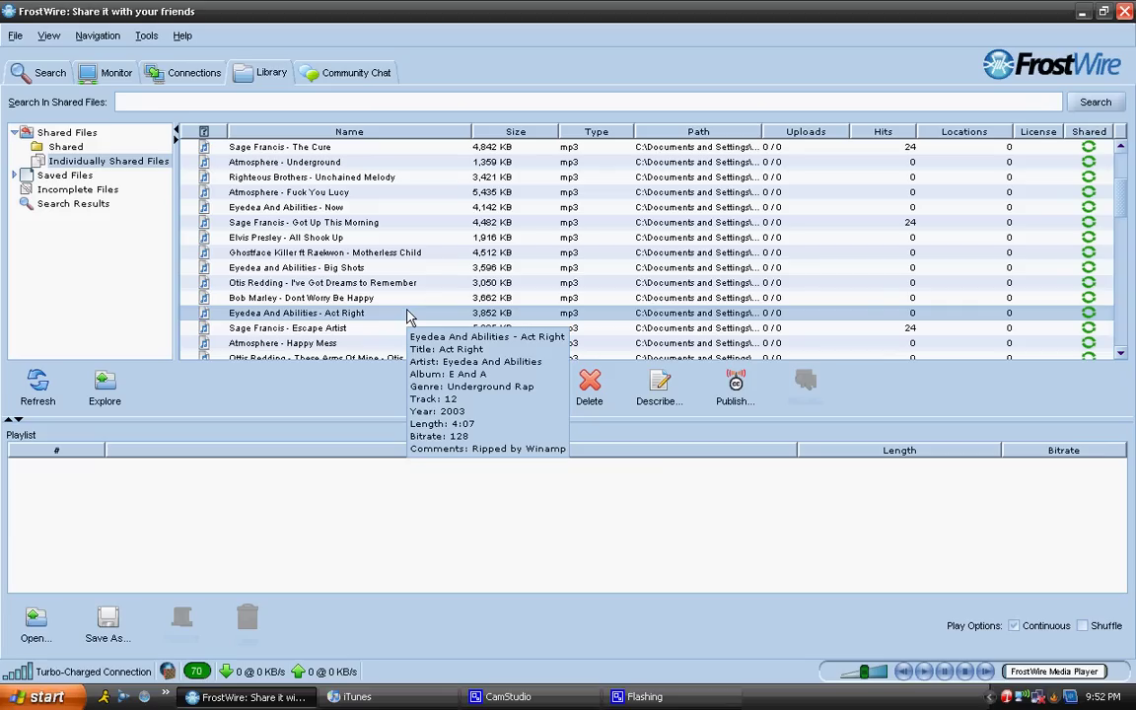
drag(409, 316, 418, 241)
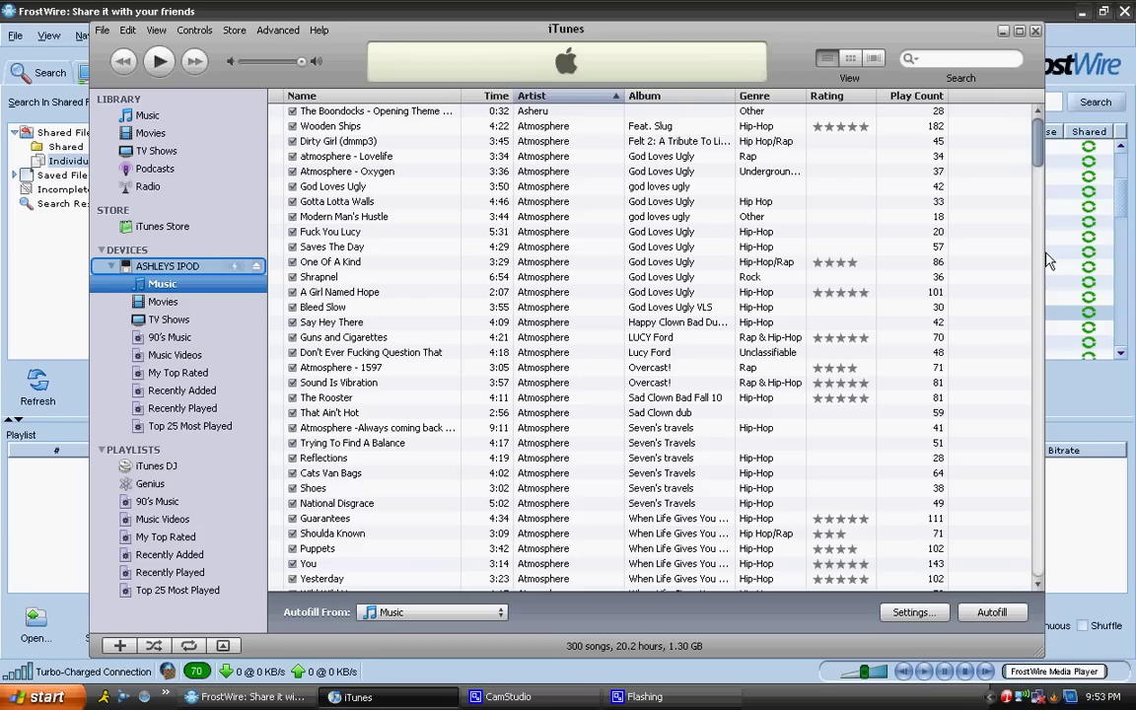
Sort the iPod's songs by name and look through the list for the transferred song
mouse_move(1037, 148)
mouse_down()
mouse_move(1051, 558)
mouse_move(1040, 123)
mouse_up()
click(317, 96)
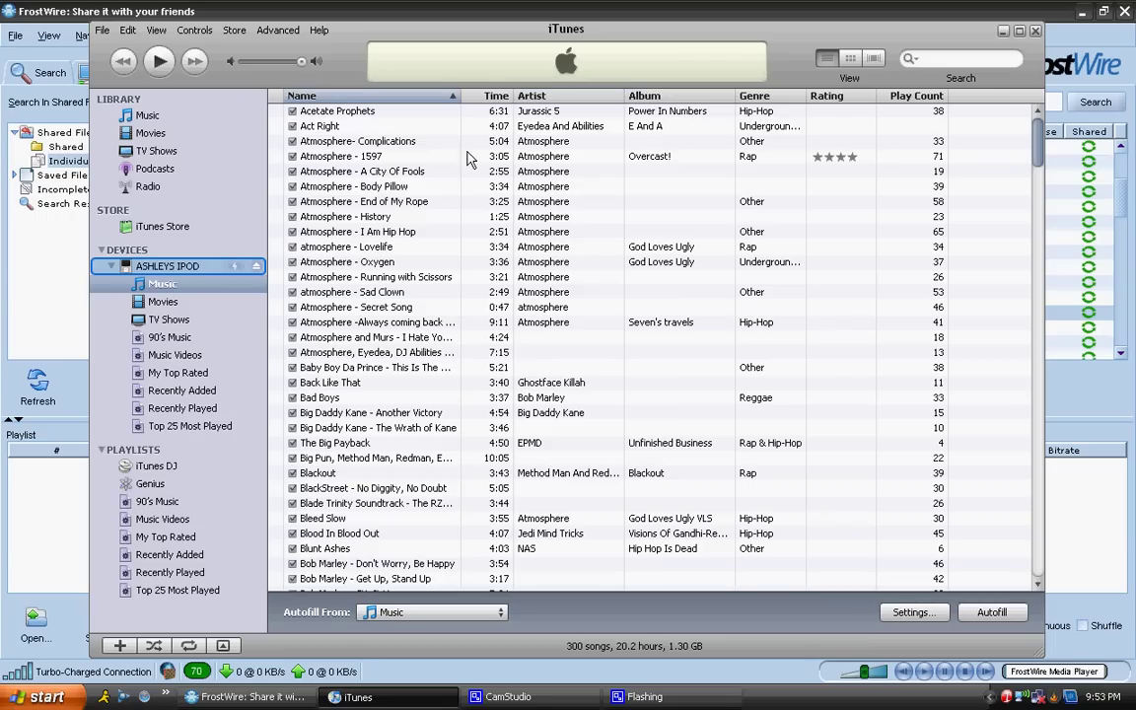
scroll(718, 233, down, 9)
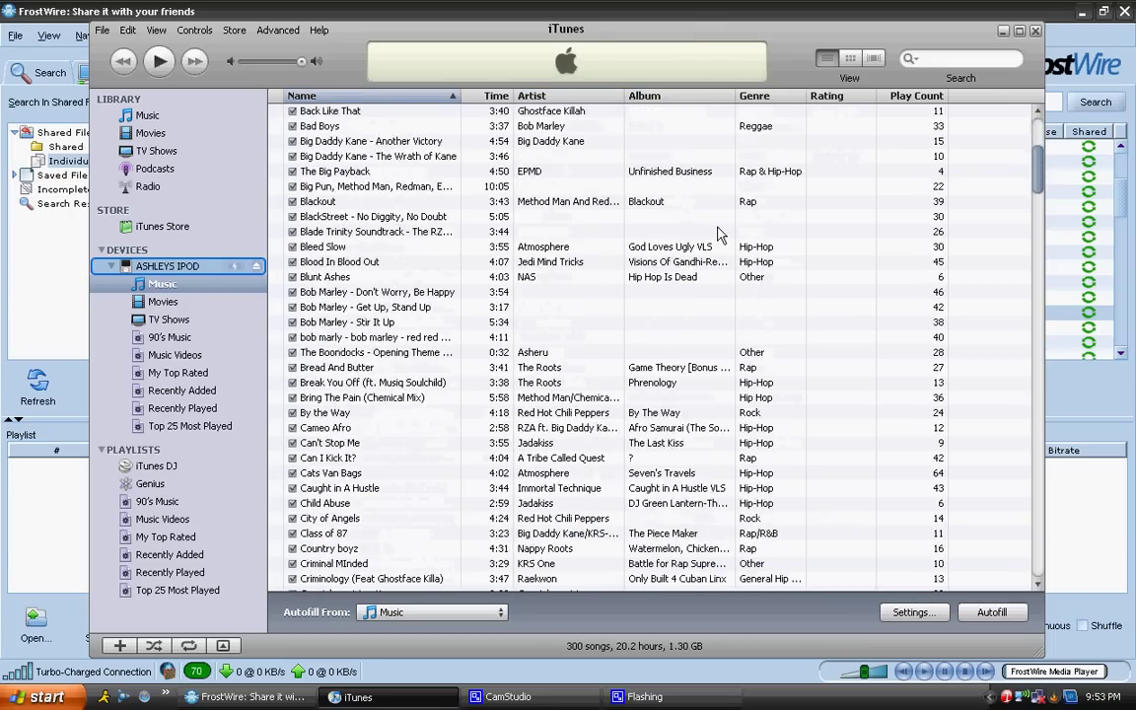
scroll(717, 234, down, 6)
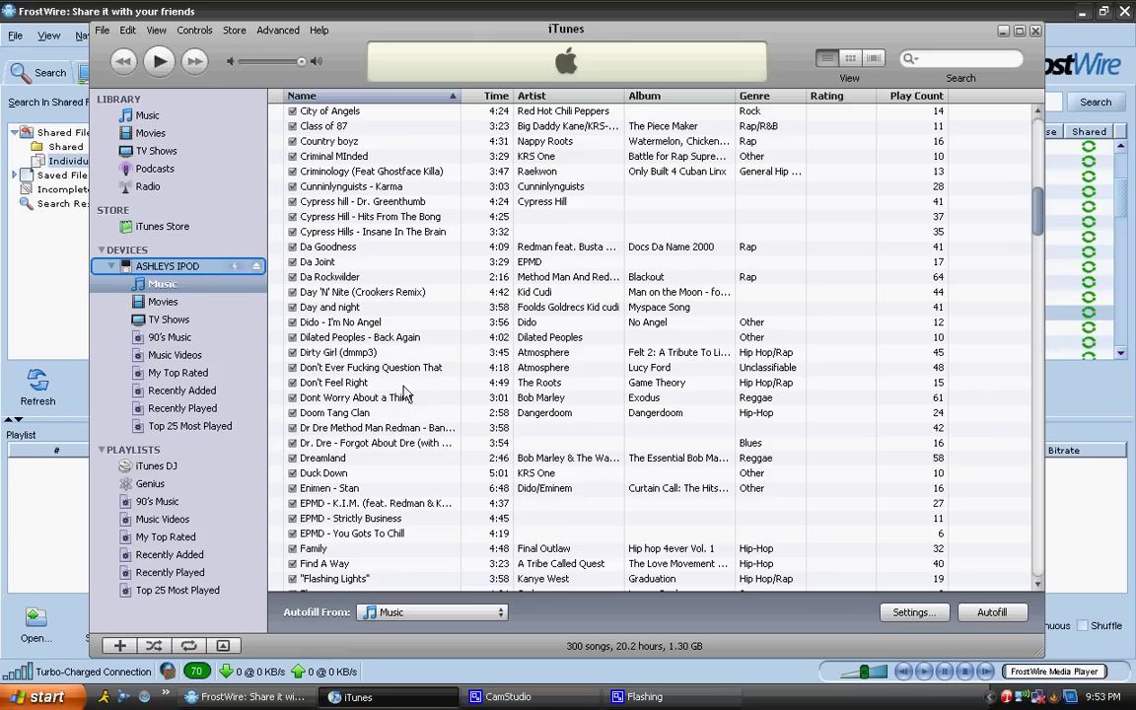
scroll(469, 307, down, 1)
scroll(470, 307, down, 1)
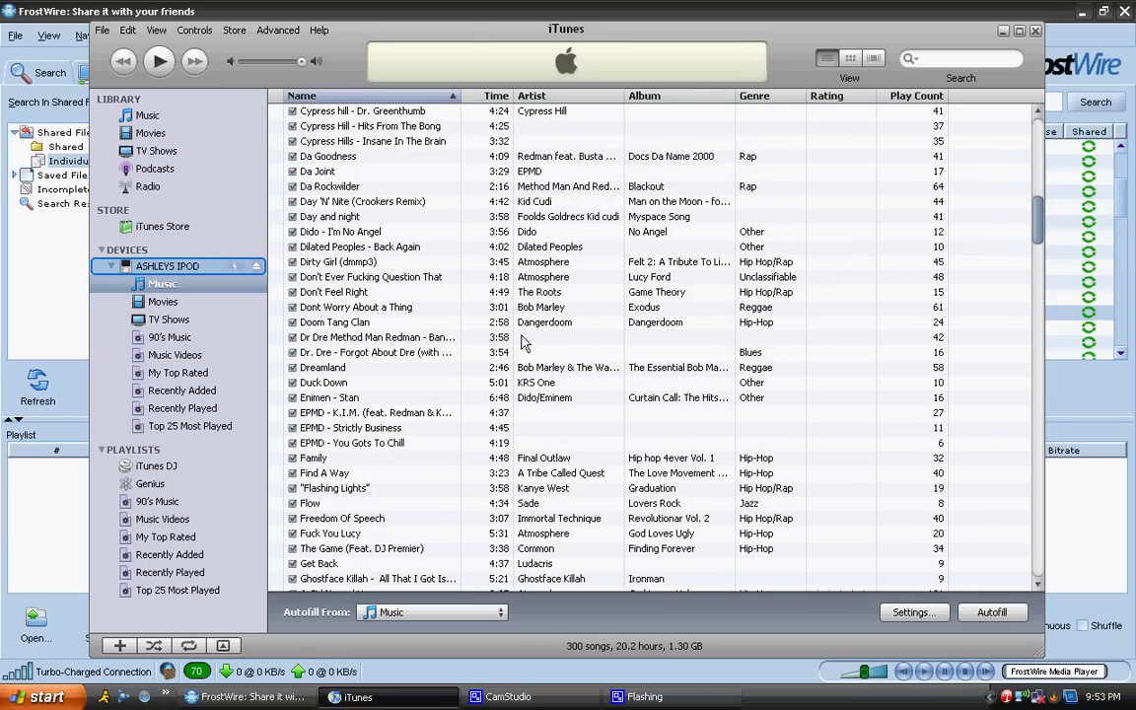
scroll(533, 338, up, 17)
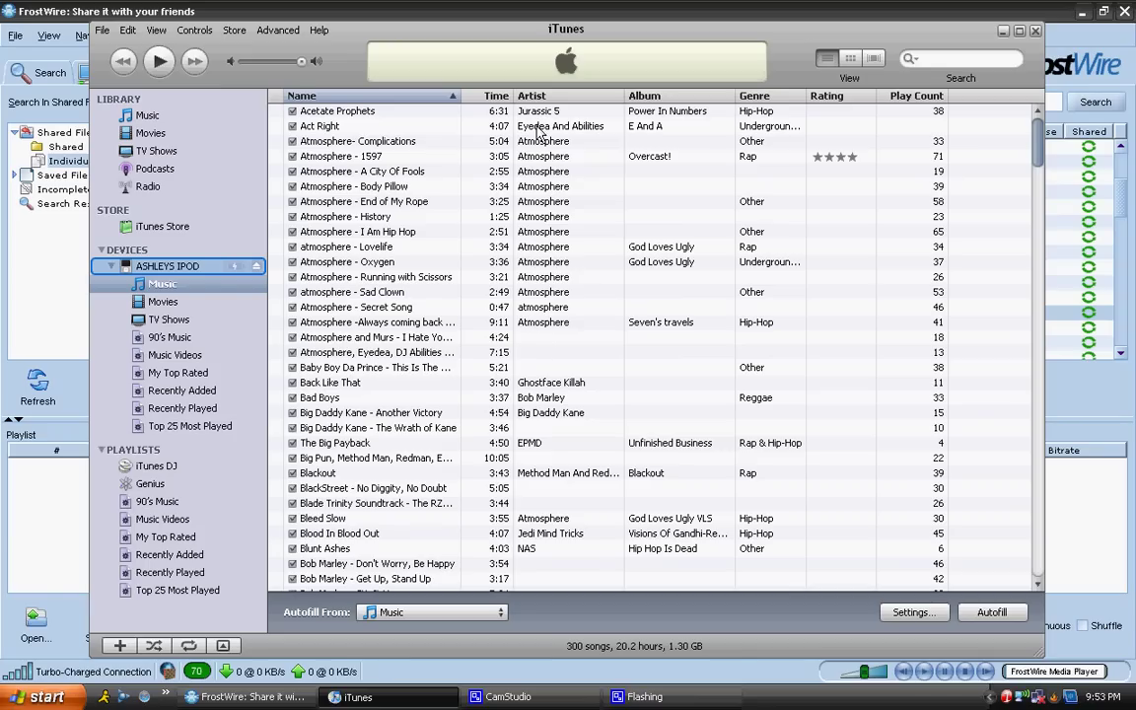
Open the iTunes Store page for the song Act Right and return to the iPod's music list
click(401, 129)
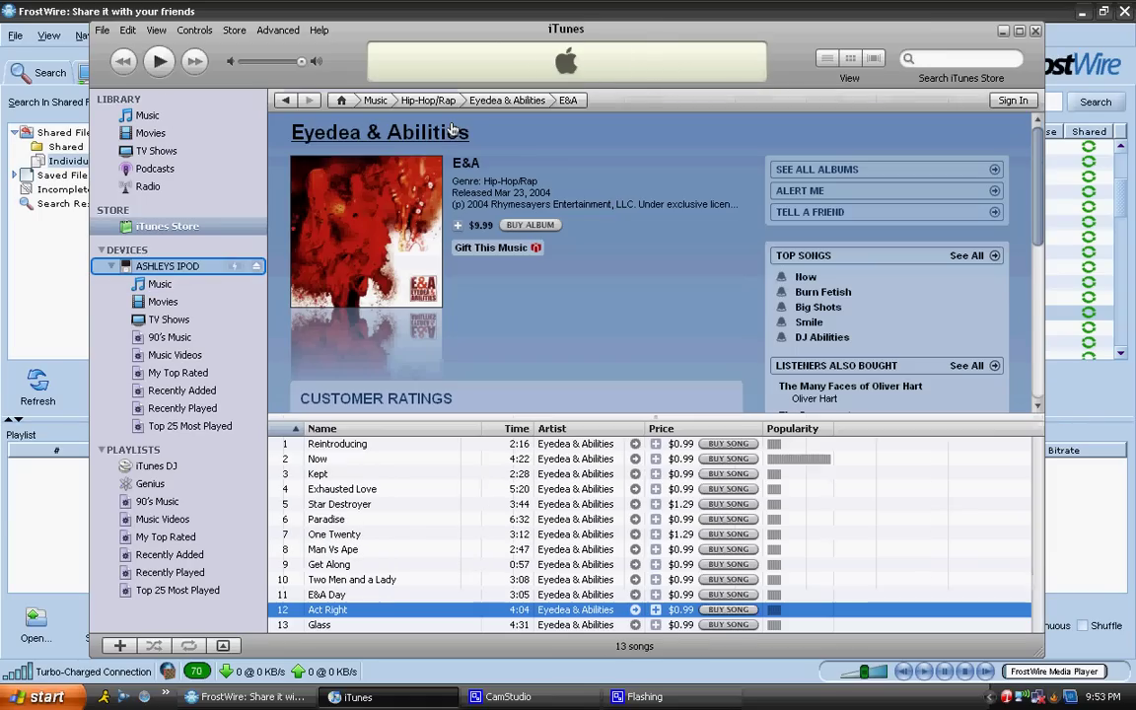
drag(79, 14, 164, 281)
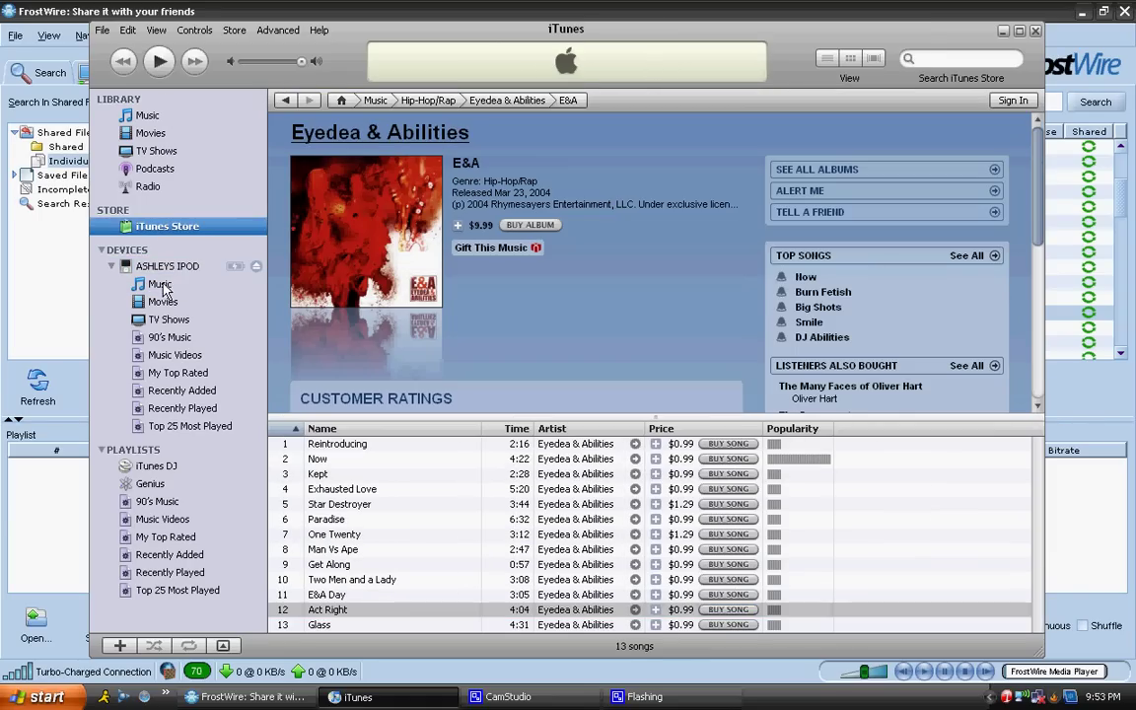
click(160, 286)
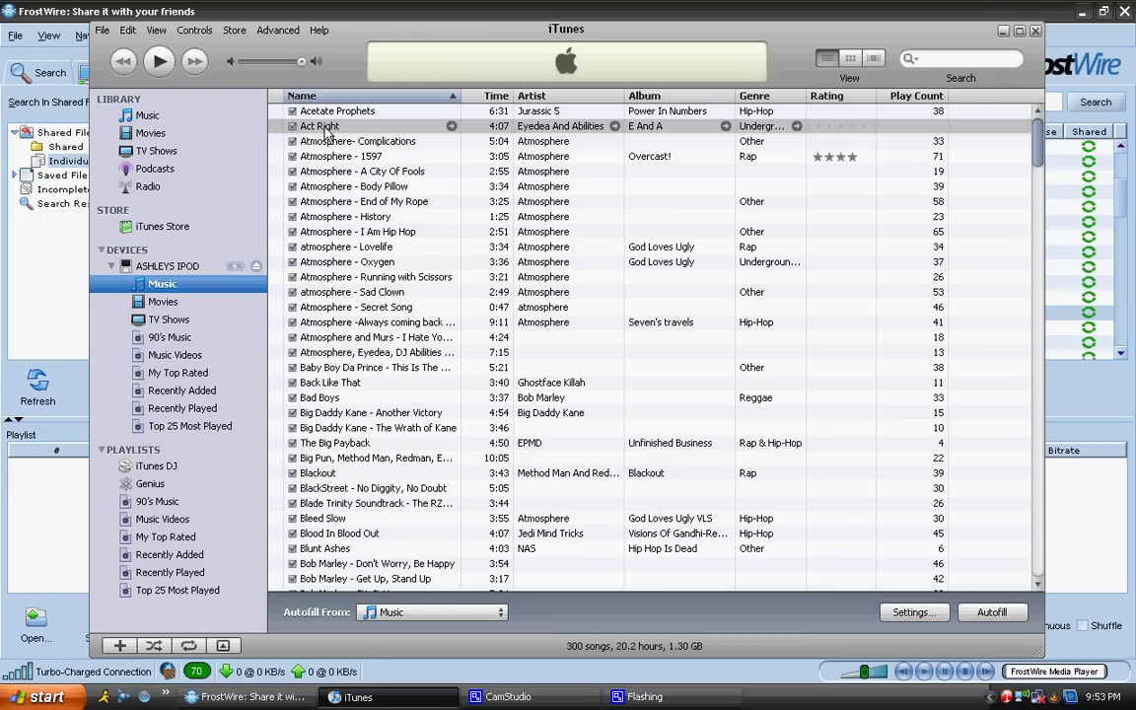
Play the transferred song Act Right on the iPod briefly, pause it and minimize the iTunes window
click(146, 59)
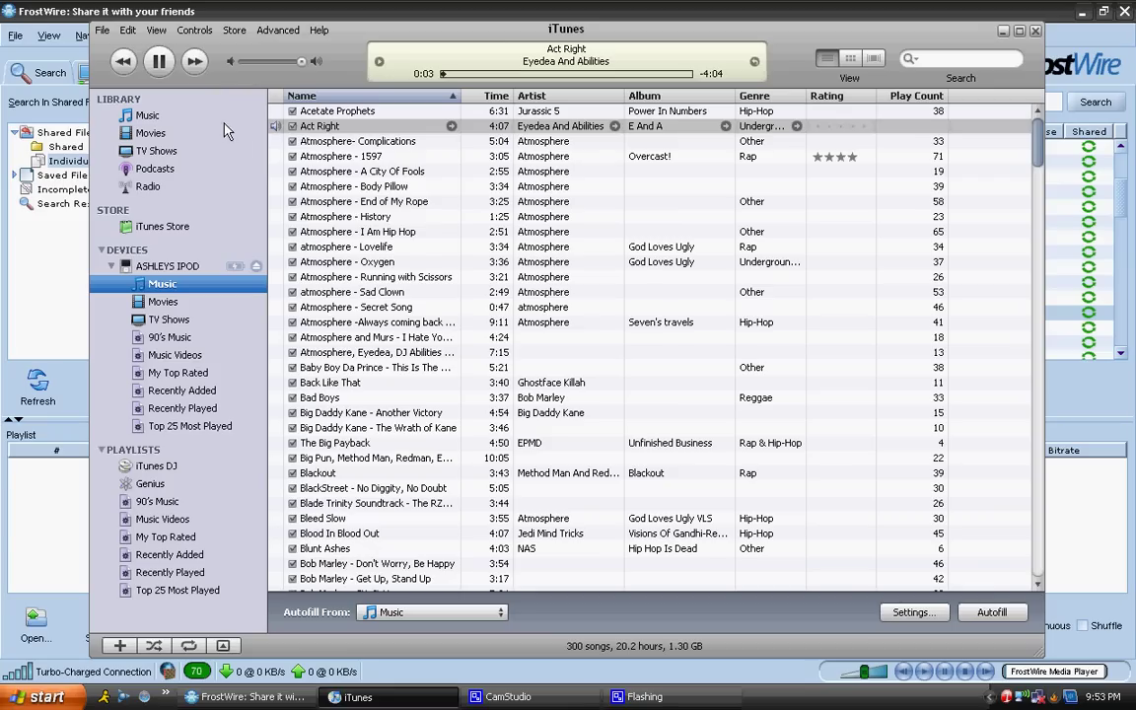
click(158, 61)
click(1004, 33)
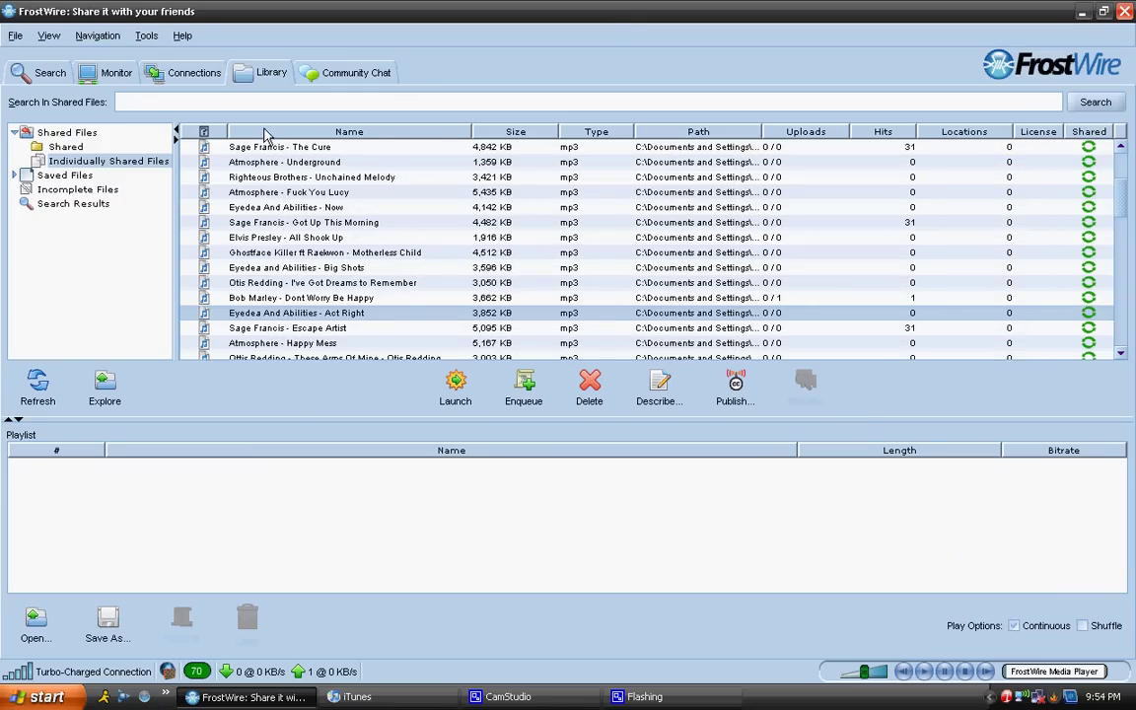
Return to the start of FrostWire's shared files, then view the iPod's movies in iTunes and go back to its music
scroll(464, 176, up, 3)
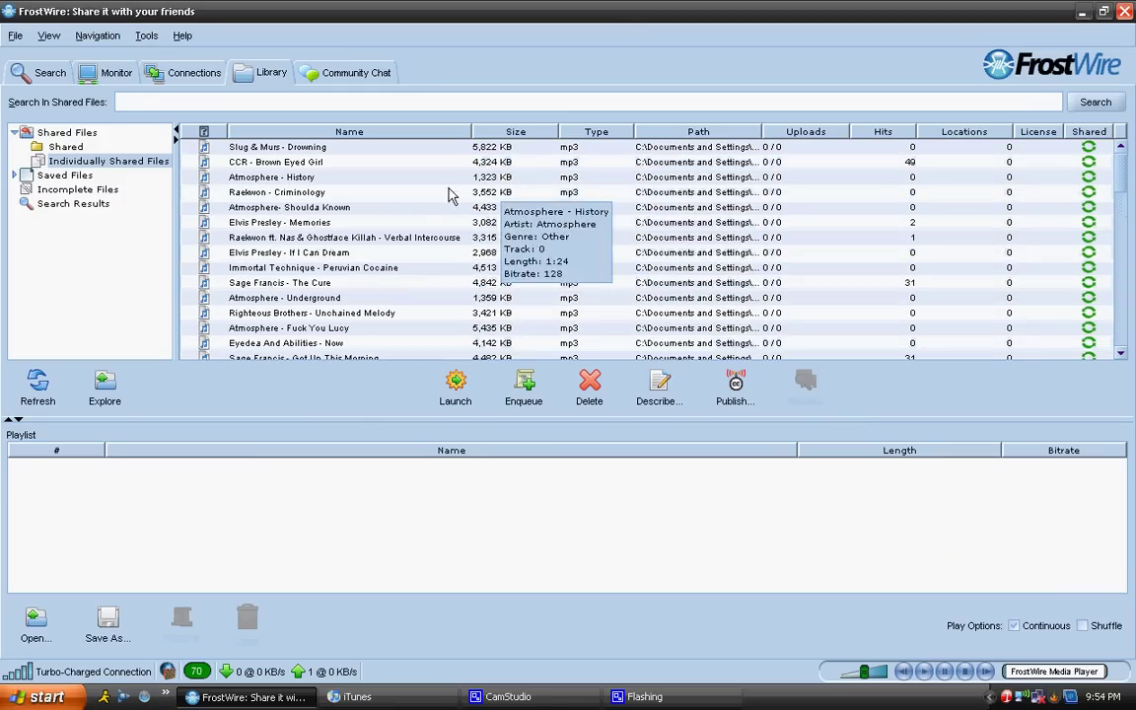
click(350, 696)
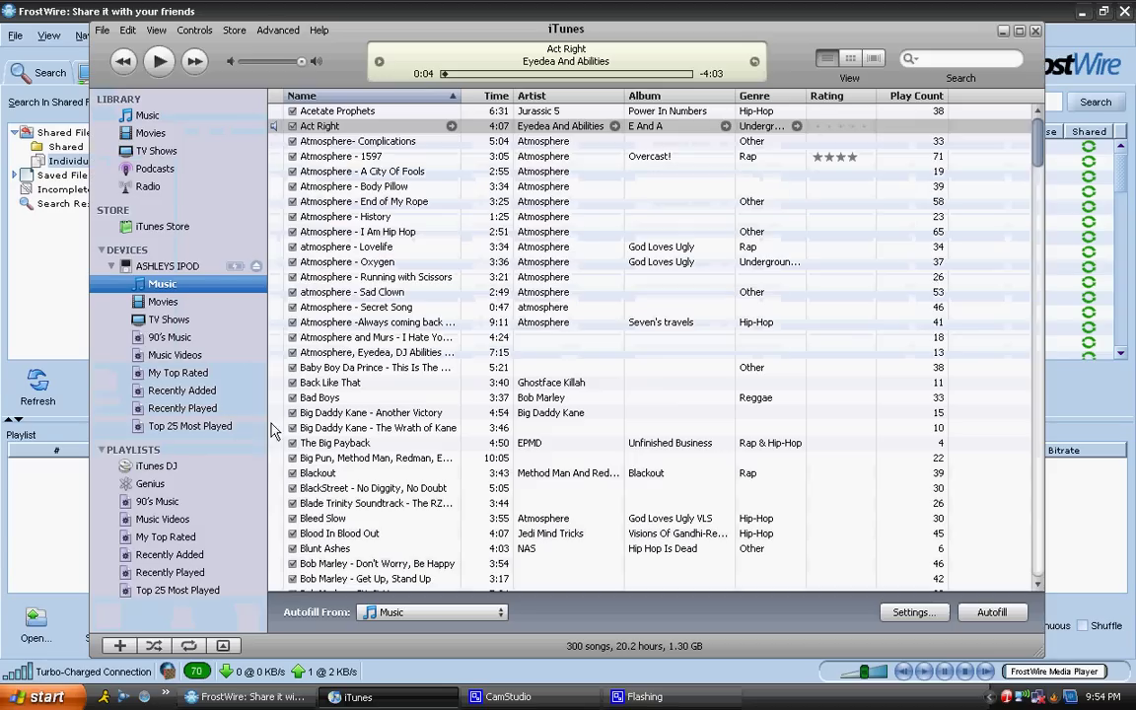
click(160, 302)
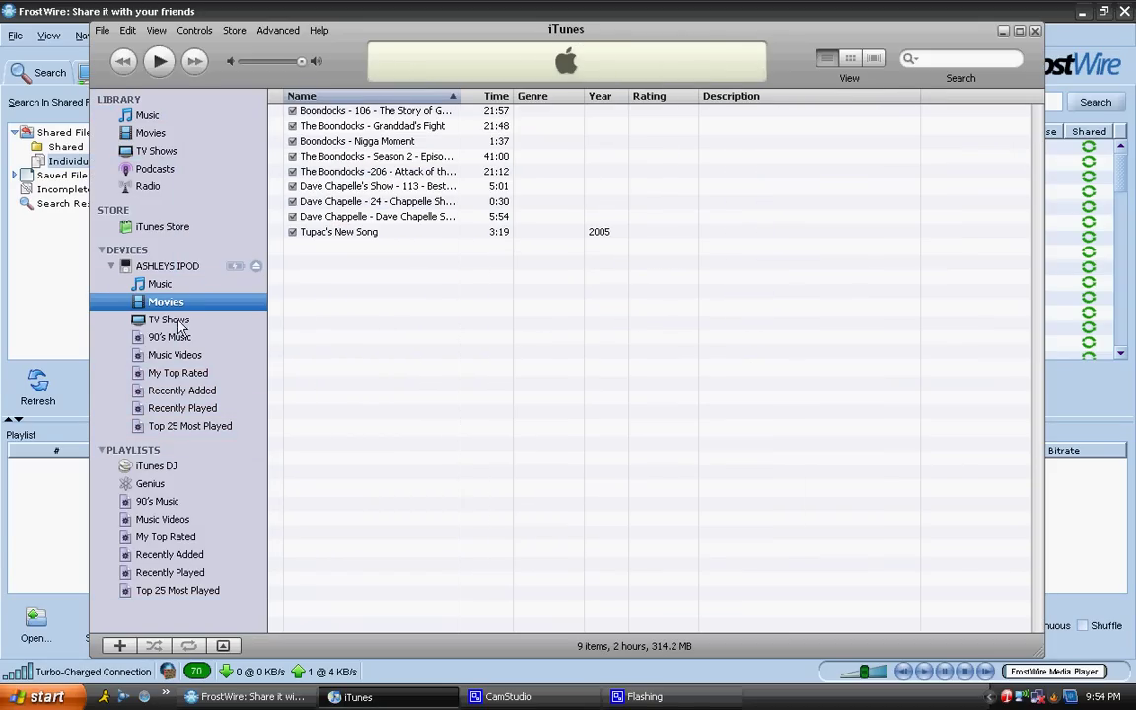
click(161, 286)
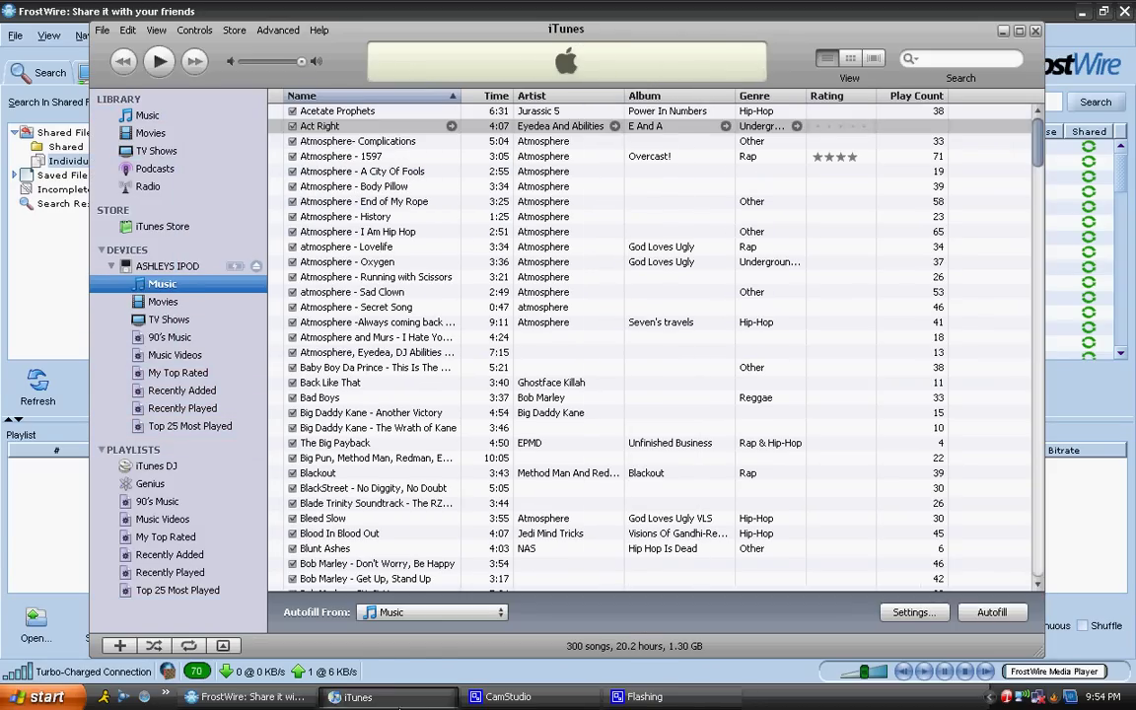
Transfer the shared song Atmosphere - Underground from the FrostWire library to the iPod's music in iTunes
key(alt+Tab)
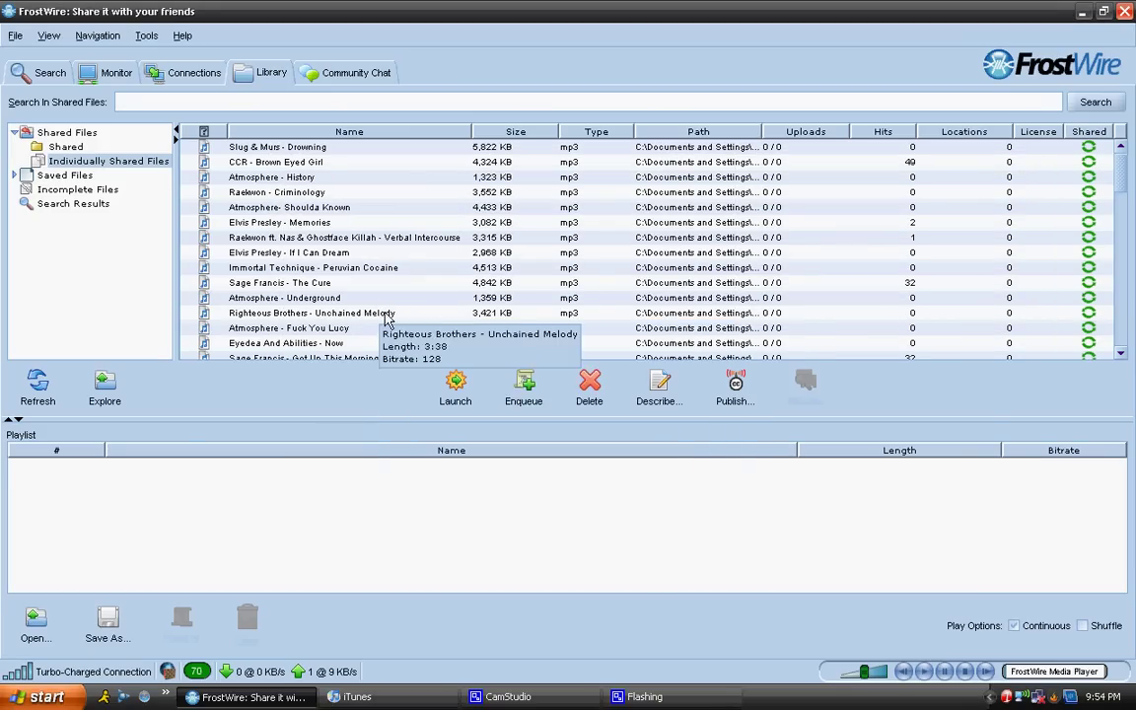
scroll(480, 285, down, 1)
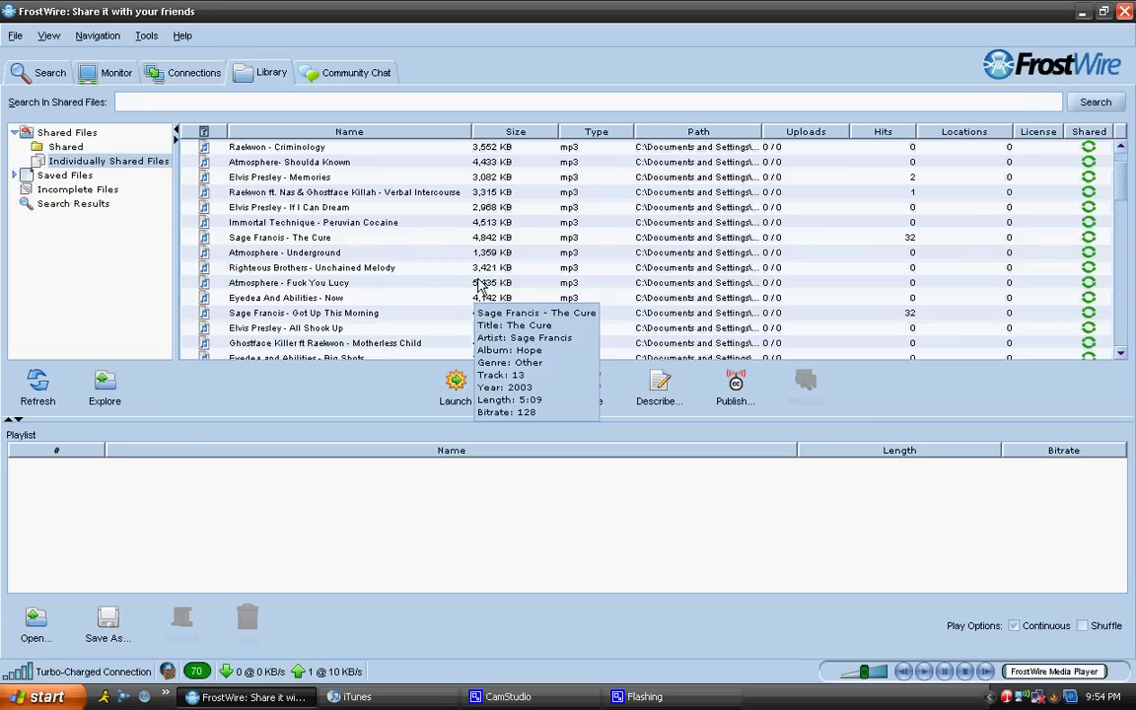
drag(387, 258, 358, 697)
click(384, 258)
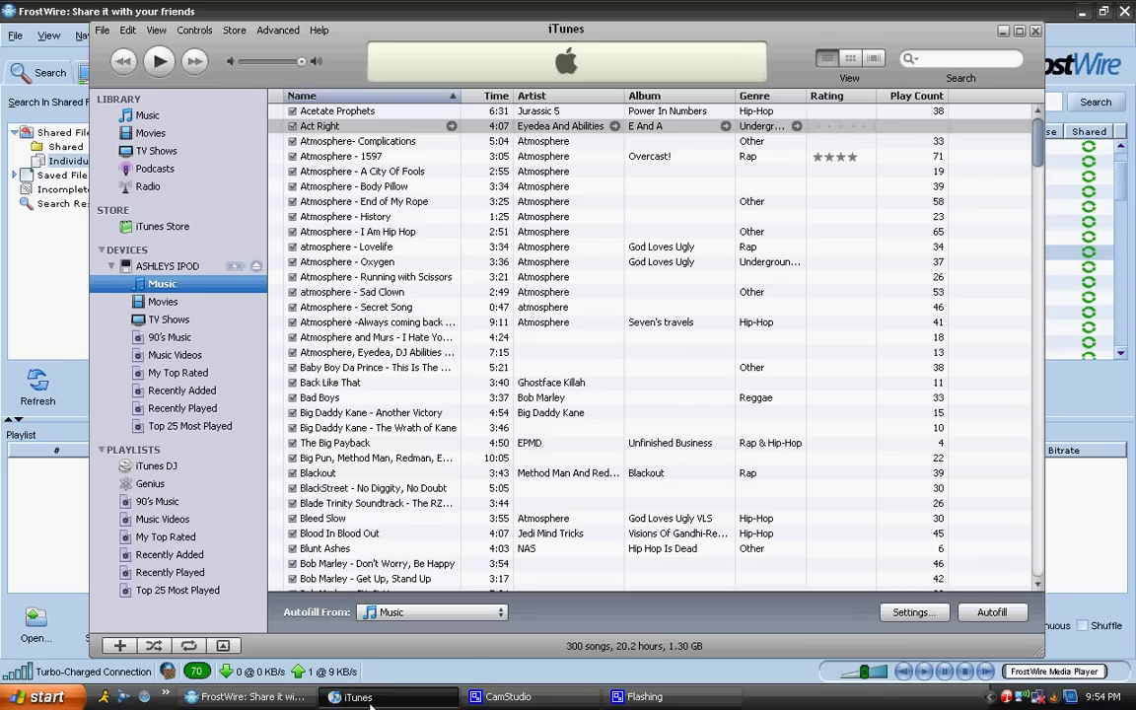
drag(370, 706, 391, 474)
drag(407, 309, 413, 225)
Look through the iPod's song list for the transferred song Underground
scroll(454, 523, down, 5)
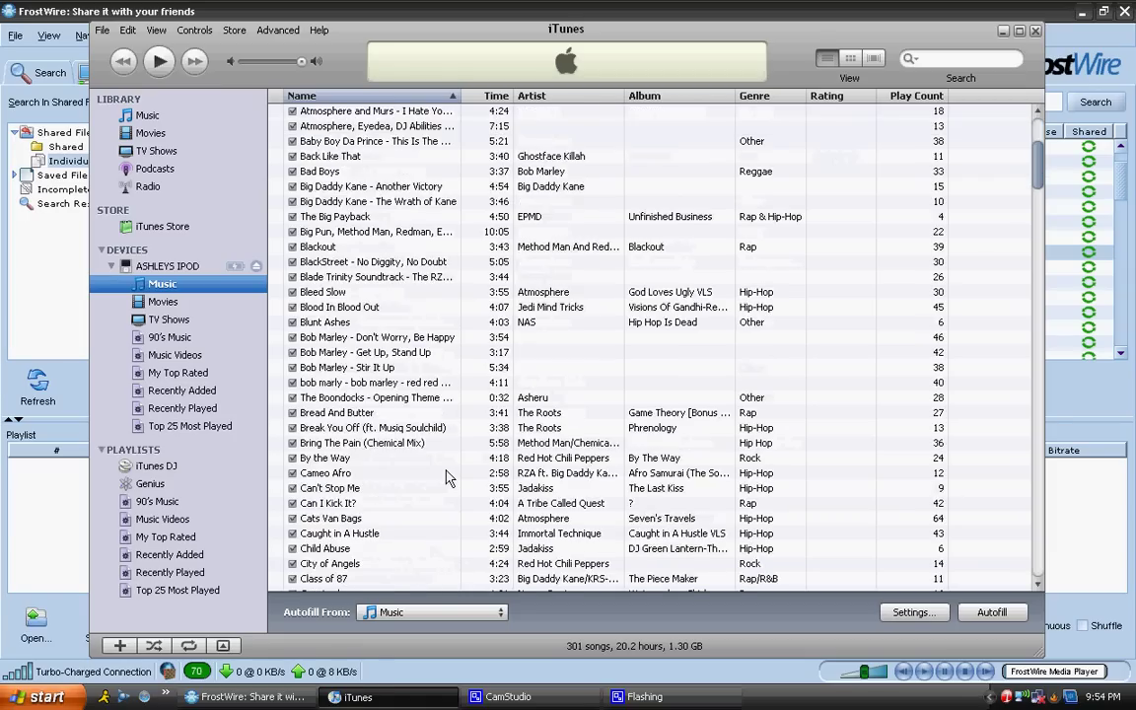
scroll(446, 477, down, 20)
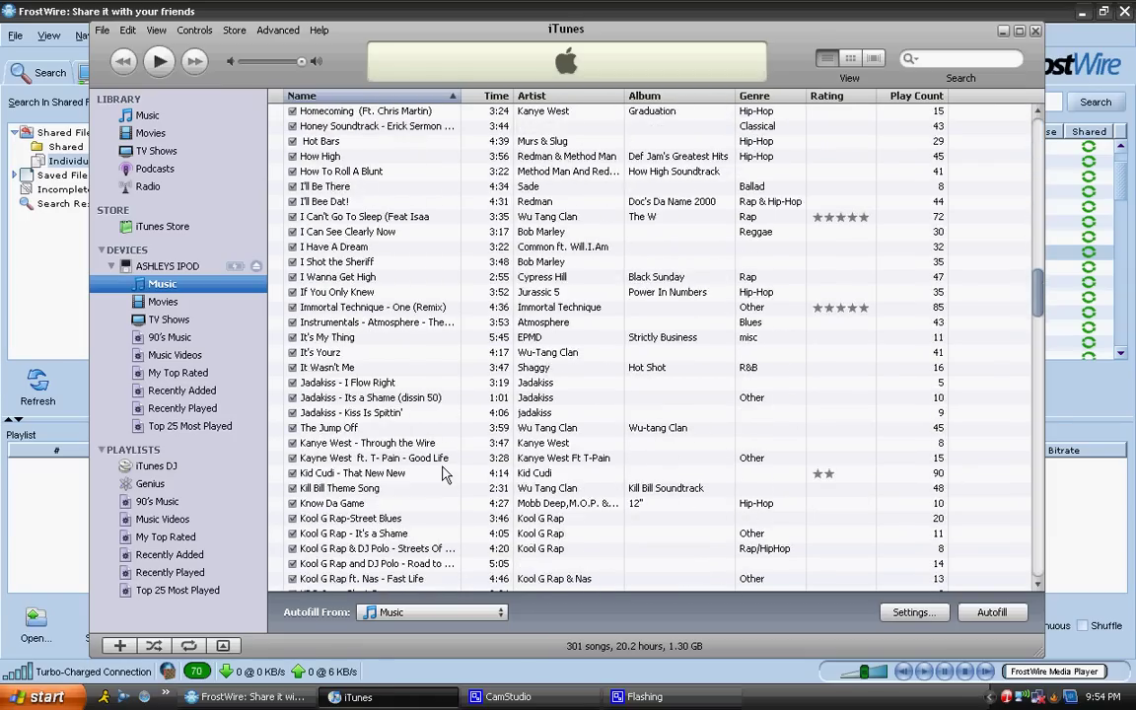
scroll(443, 474, down, 20)
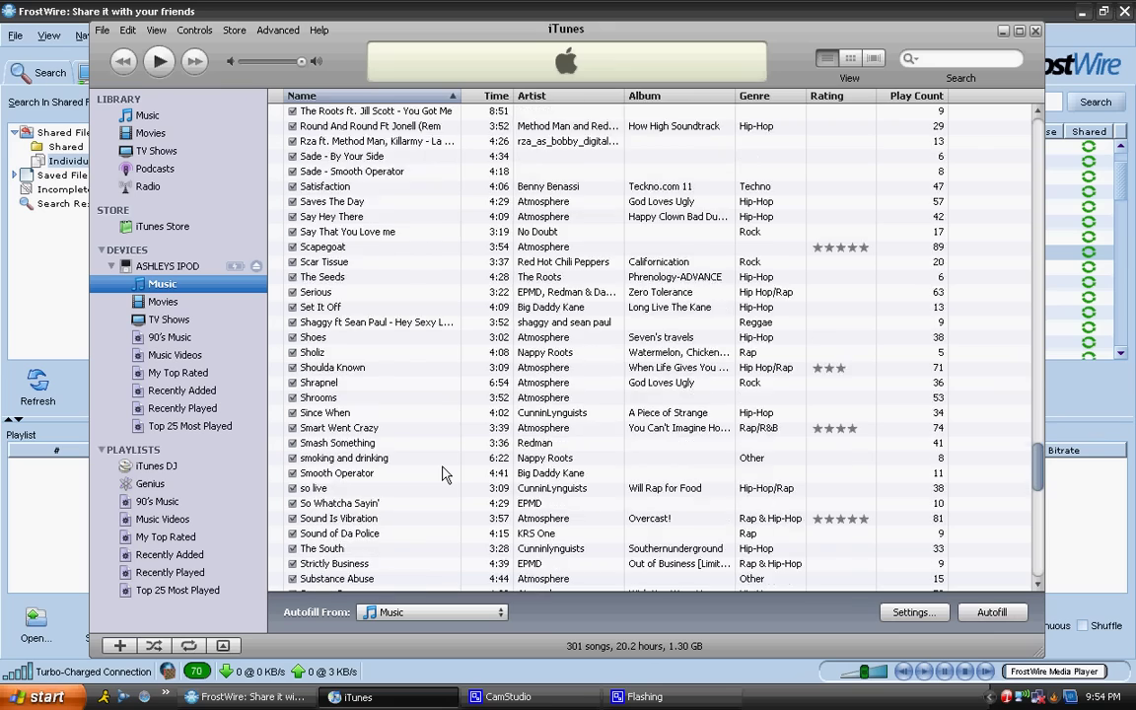
scroll(443, 474, down, 10)
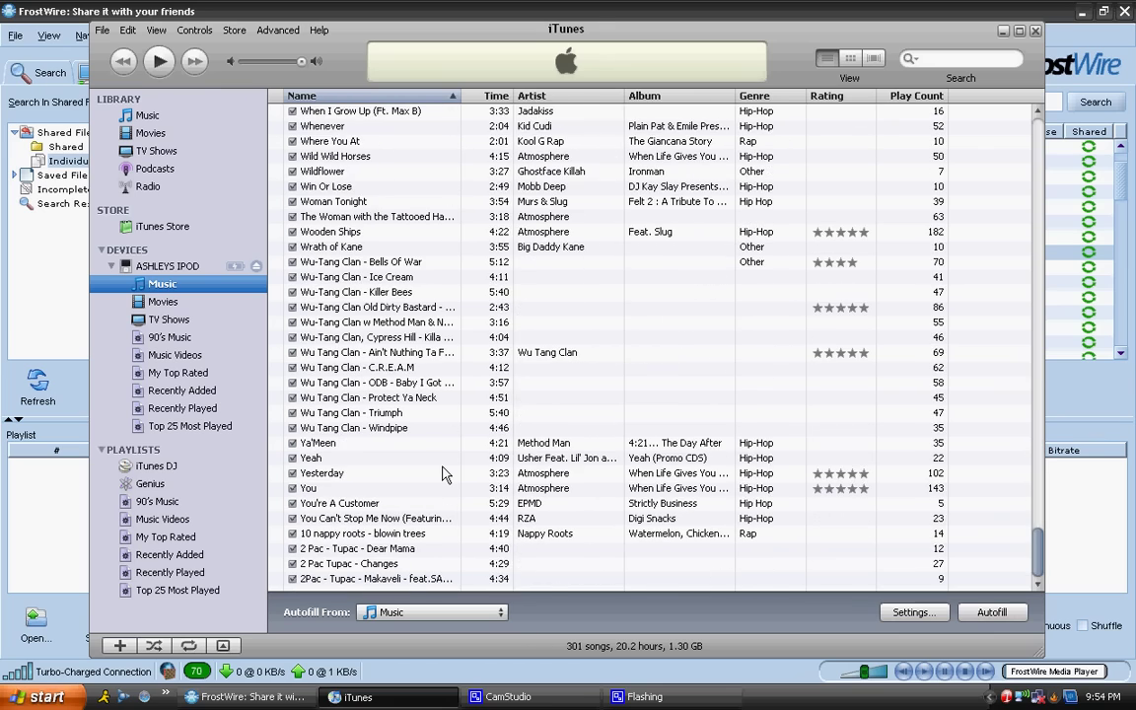
scroll(442, 475, up, 7)
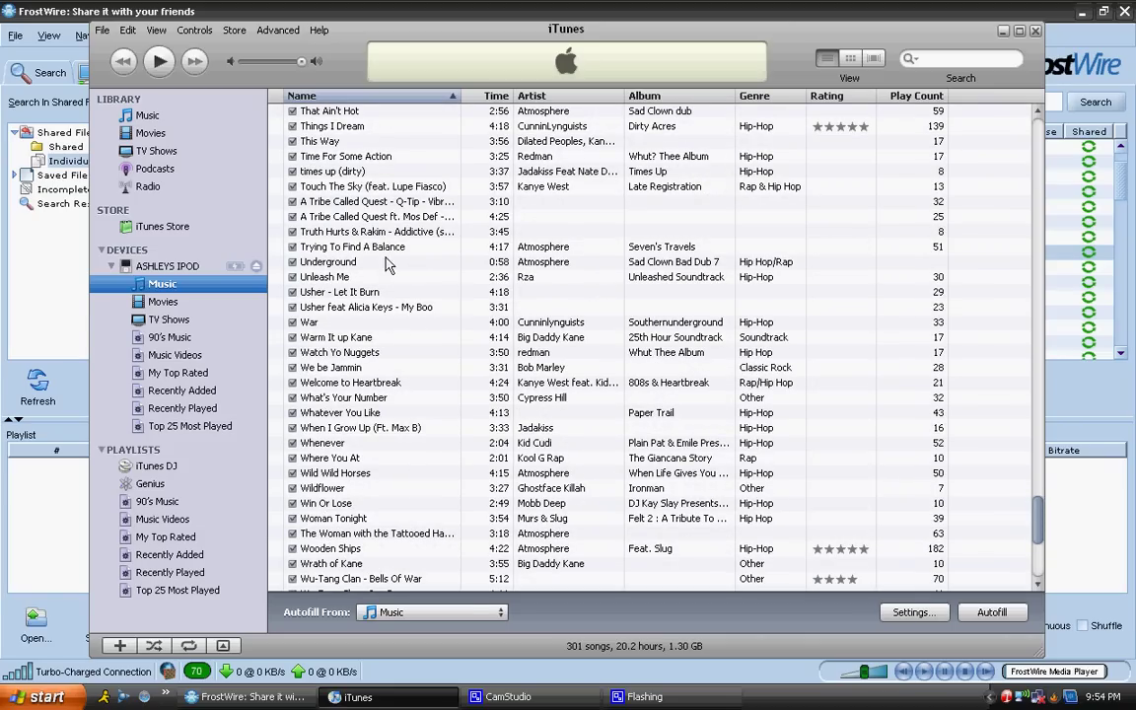
Play the song Underground on the iPod briefly, pause it and switch back to FrostWire
click(352, 261)
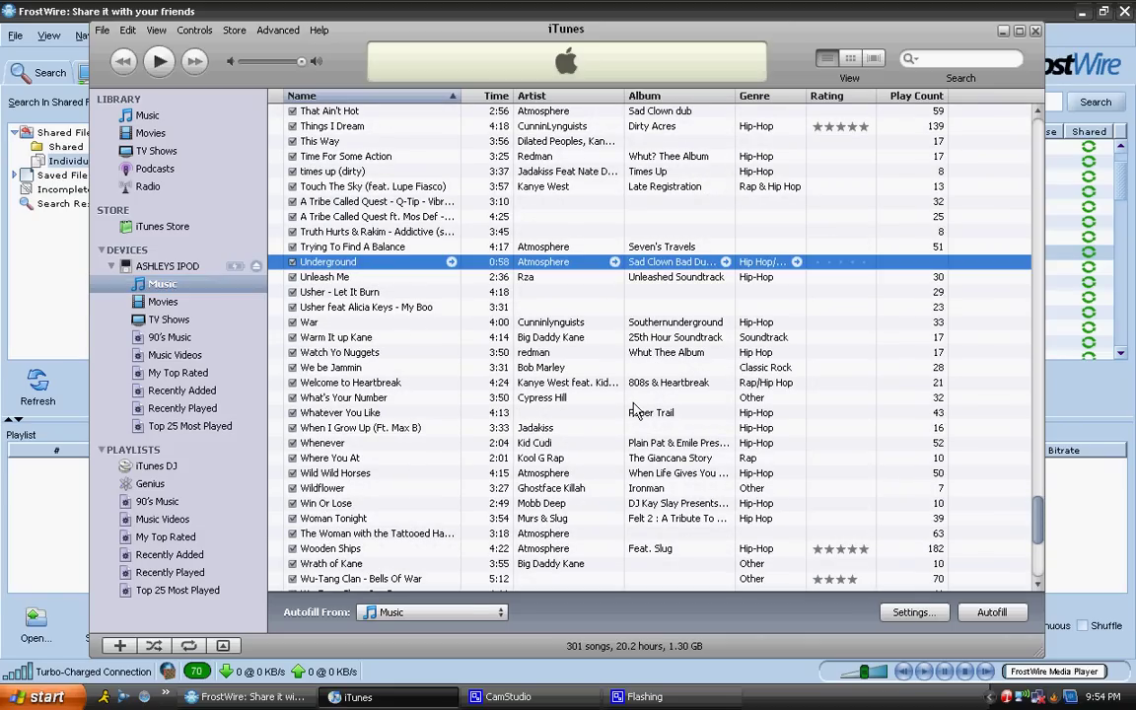
click(153, 61)
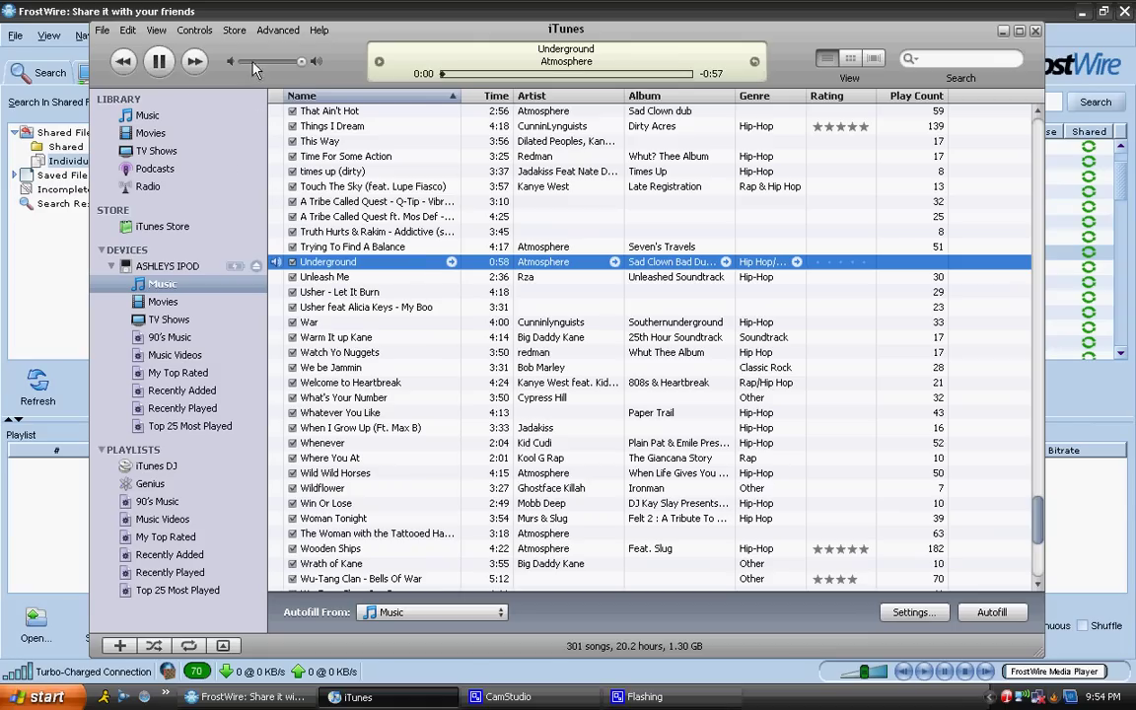
click(158, 61)
click(326, 696)
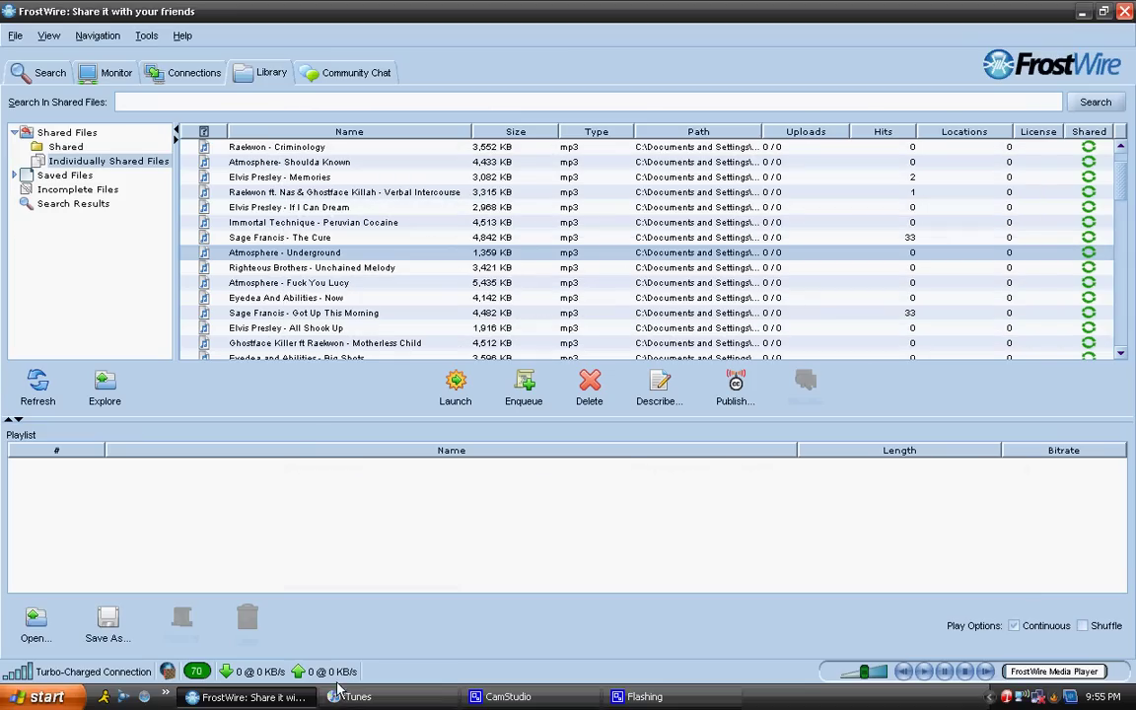
Enlarge the downloads list in FrostWire's search view and bring its completed downloads at the end into view
click(49, 73)
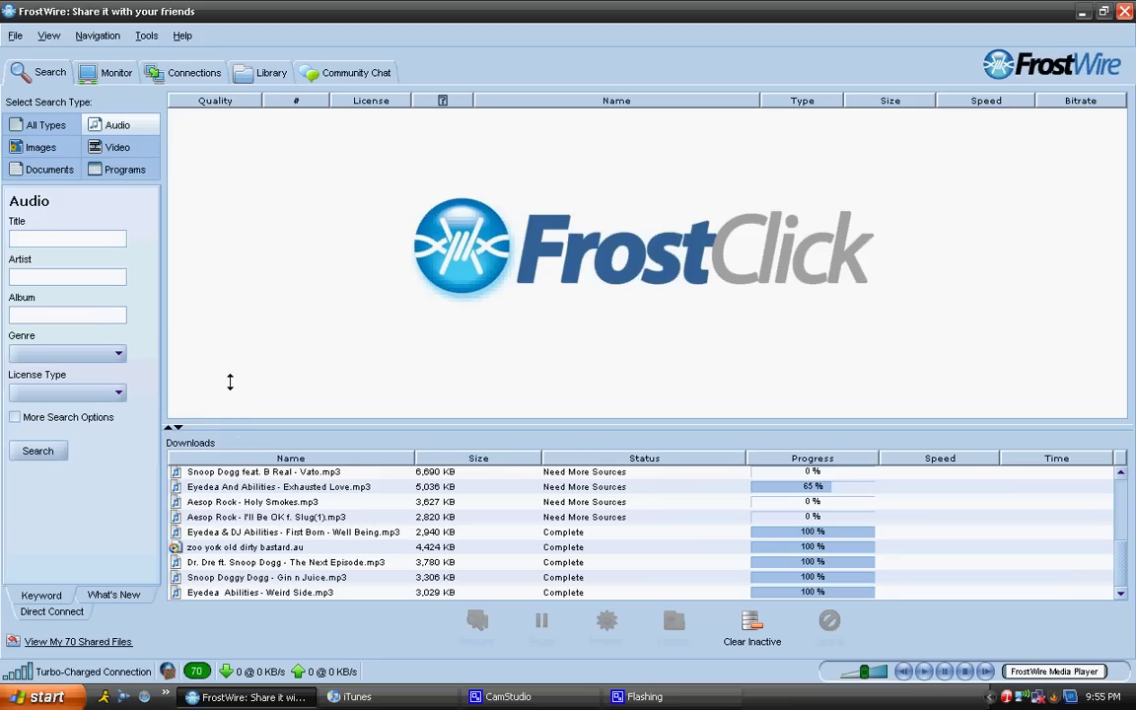
drag(229, 381, 207, 367)
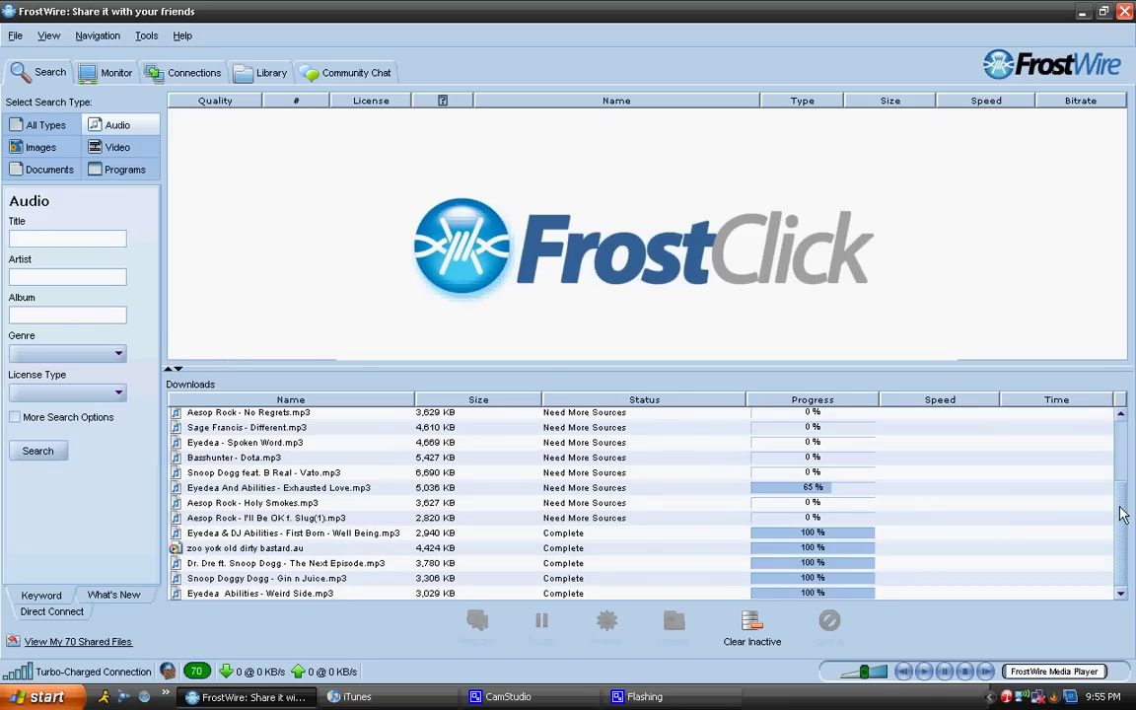
mouse_move(1121, 527)
mouse_down()
mouse_move(1123, 494)
mouse_move(1123, 540)
mouse_up()
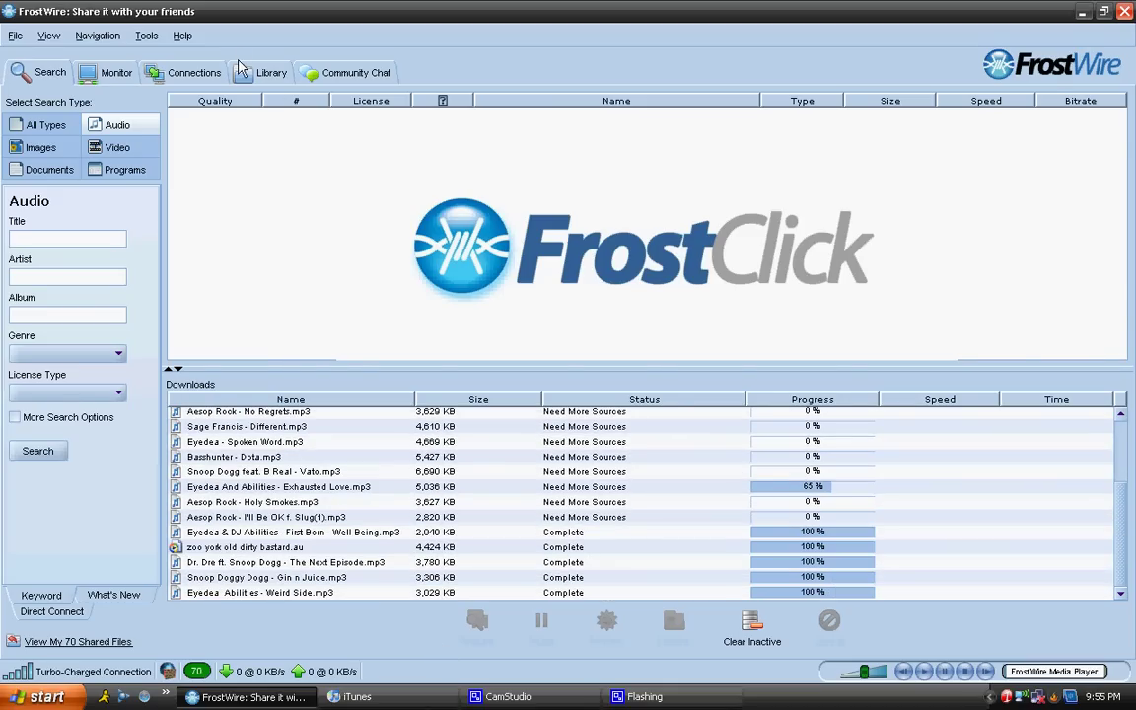
click(244, 72)
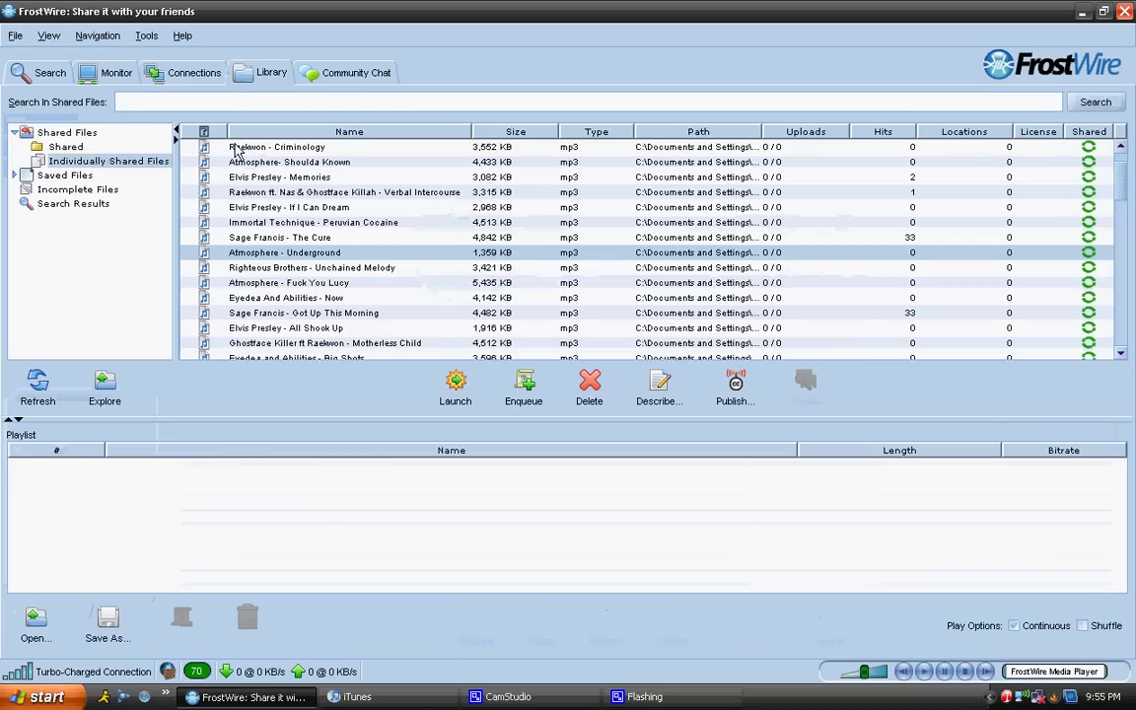
click(46, 75)
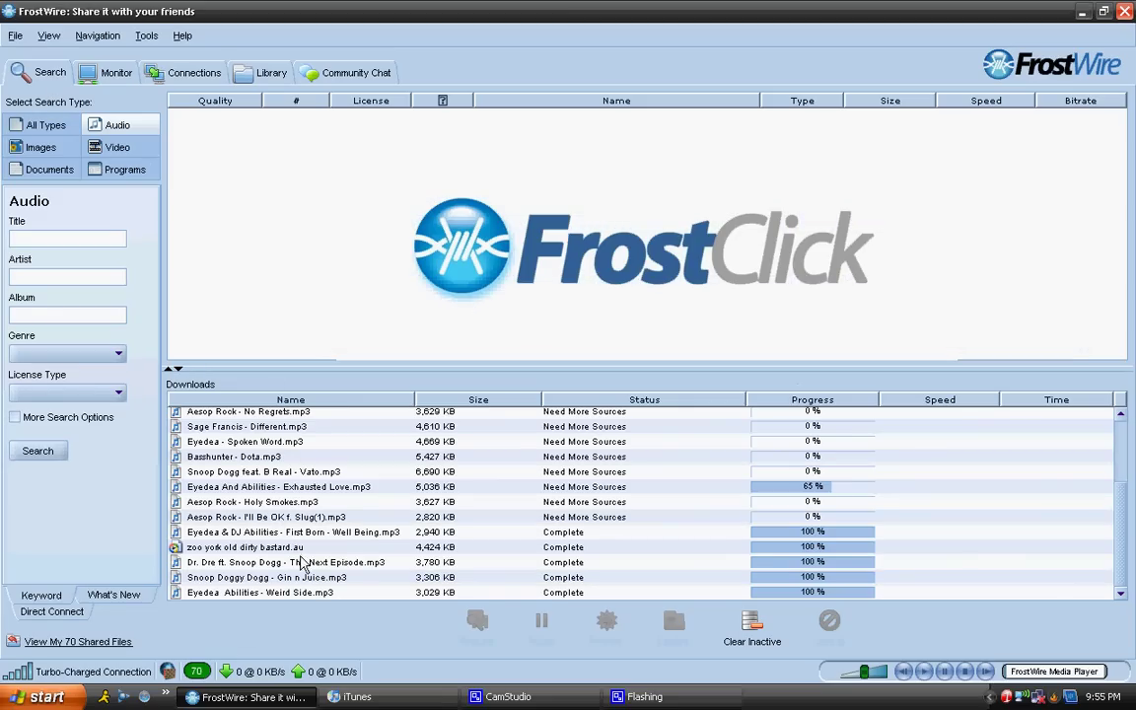
Transfer the download Dr. Dre ft. Snoop Dogg - The Next Episode.mp3 to the iPod in iTunes and clear it from FrostWire's downloads
click(304, 563)
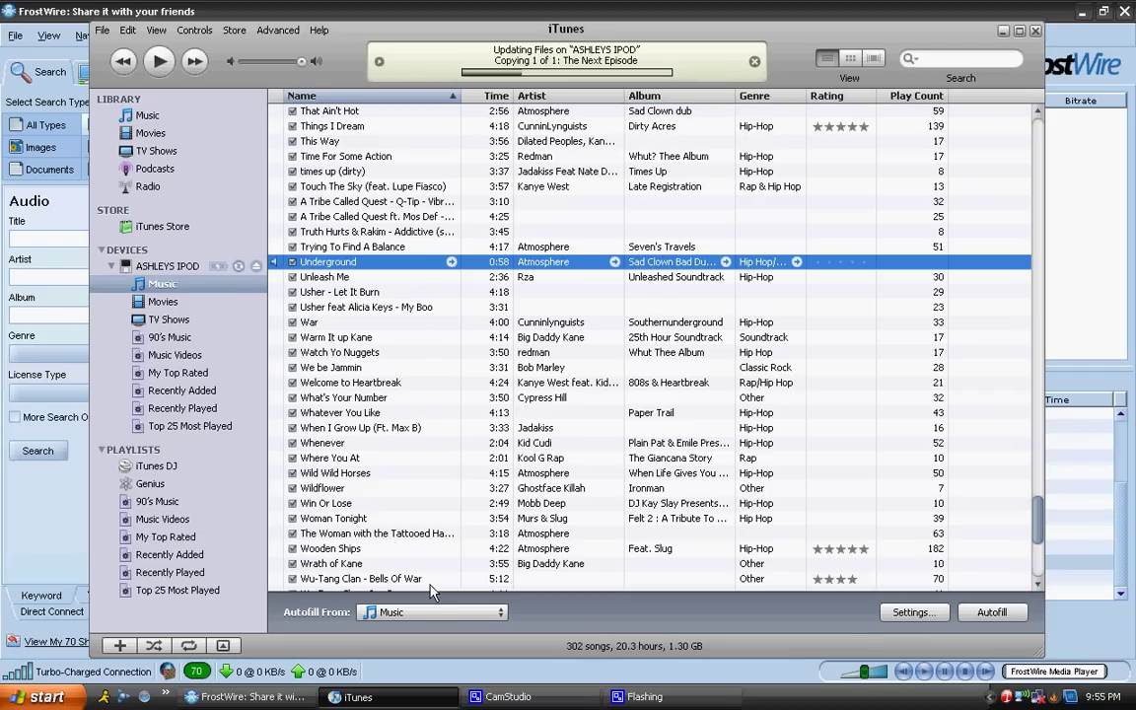
click(251, 696)
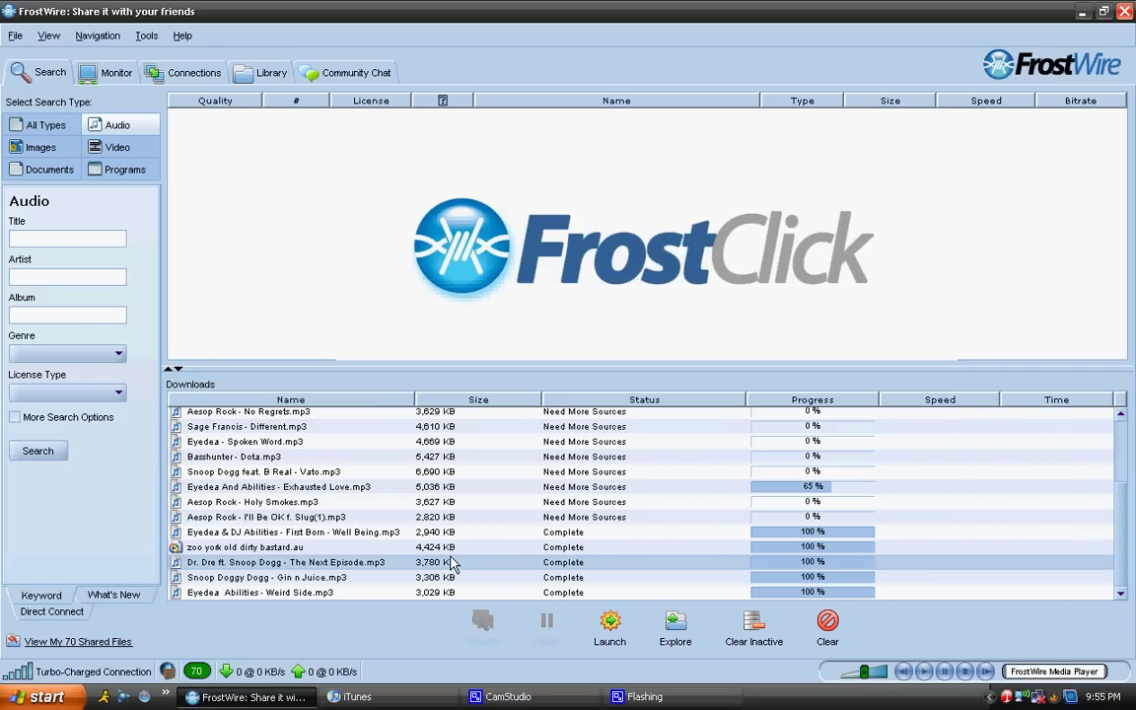
click(820, 635)
Transfer the download Eyedea Abilities - Weird Side.mp3 to the iPod in iTunes and clear it from FrostWire's downloads
click(485, 593)
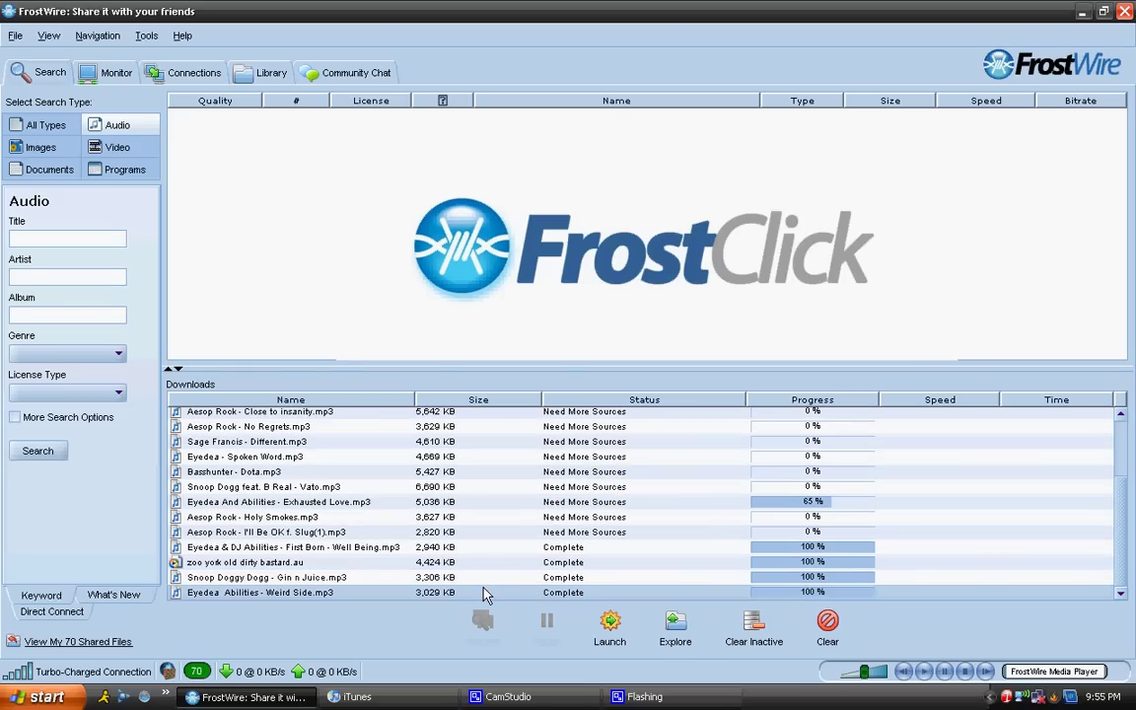
drag(485, 593, 445, 505)
click(247, 696)
click(827, 621)
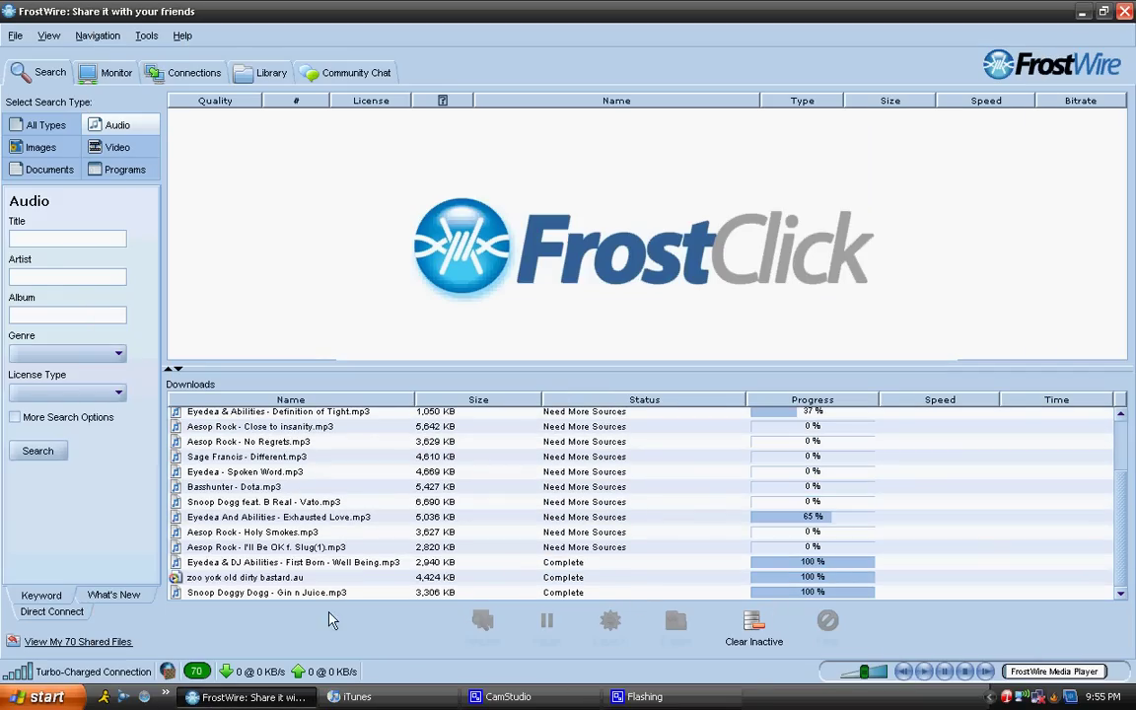
Minimize the FrostWire and iTunes windows to show the desktop
click(286, 706)
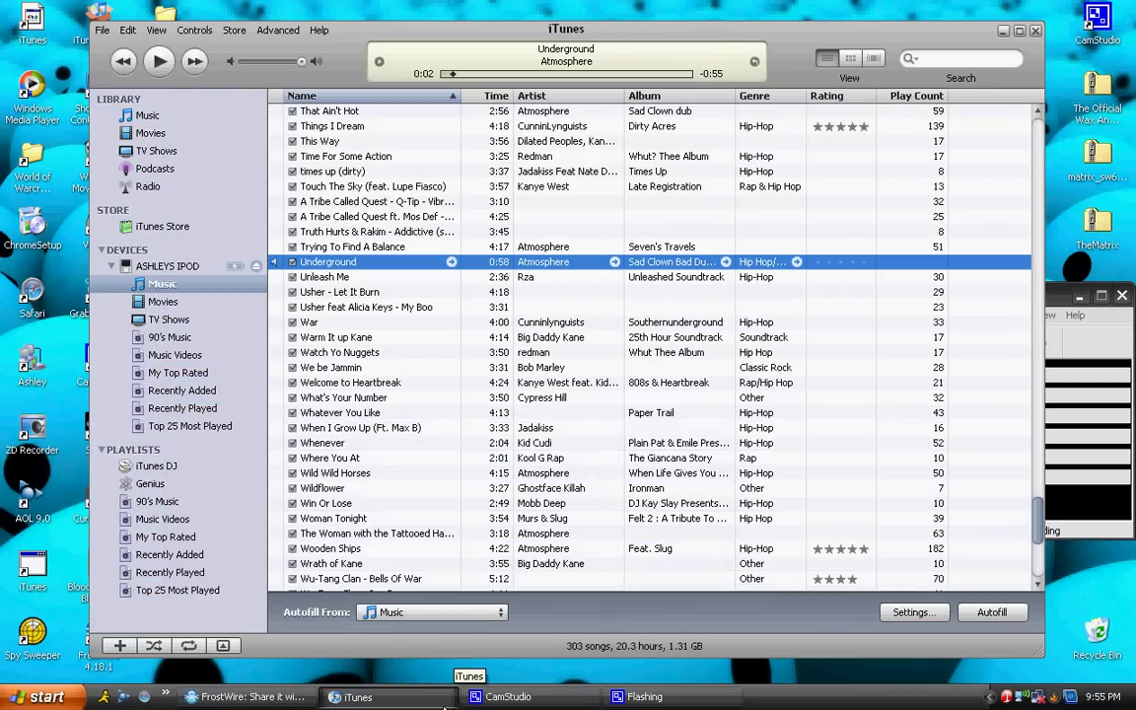
click(414, 696)
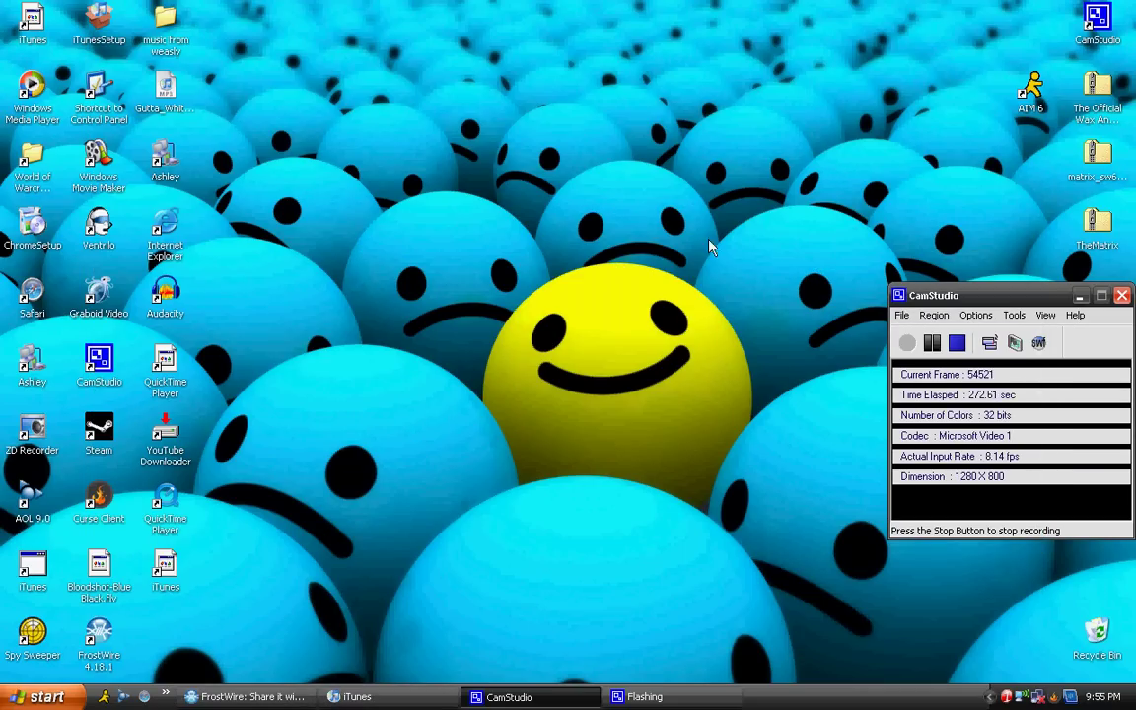